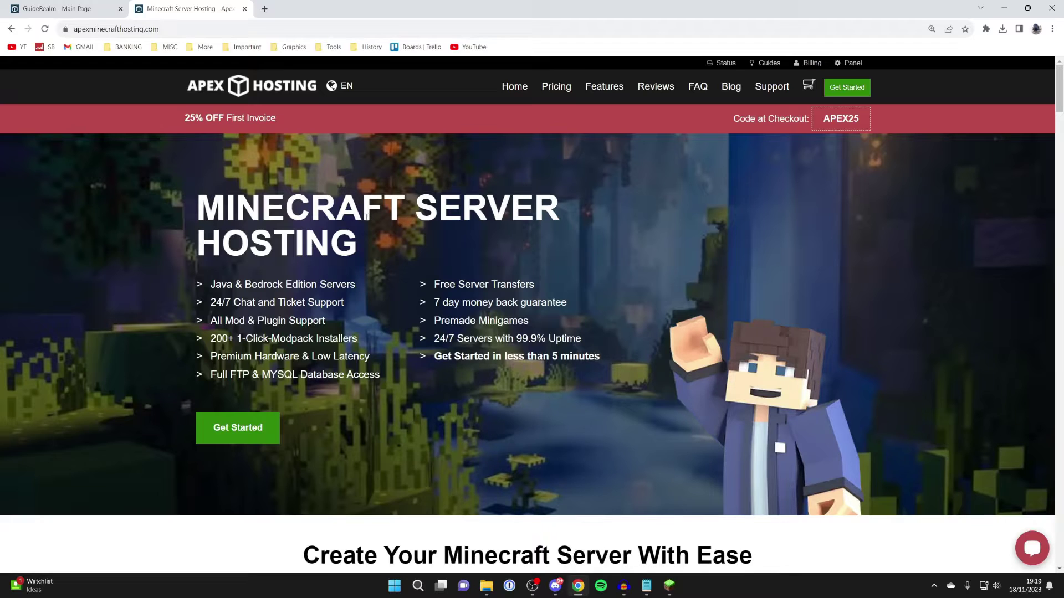
Skim the features page, highlighting One Click Modpacks, 24/7 Servers & Support and Low Latency
scroll(367, 217, "down", 7)
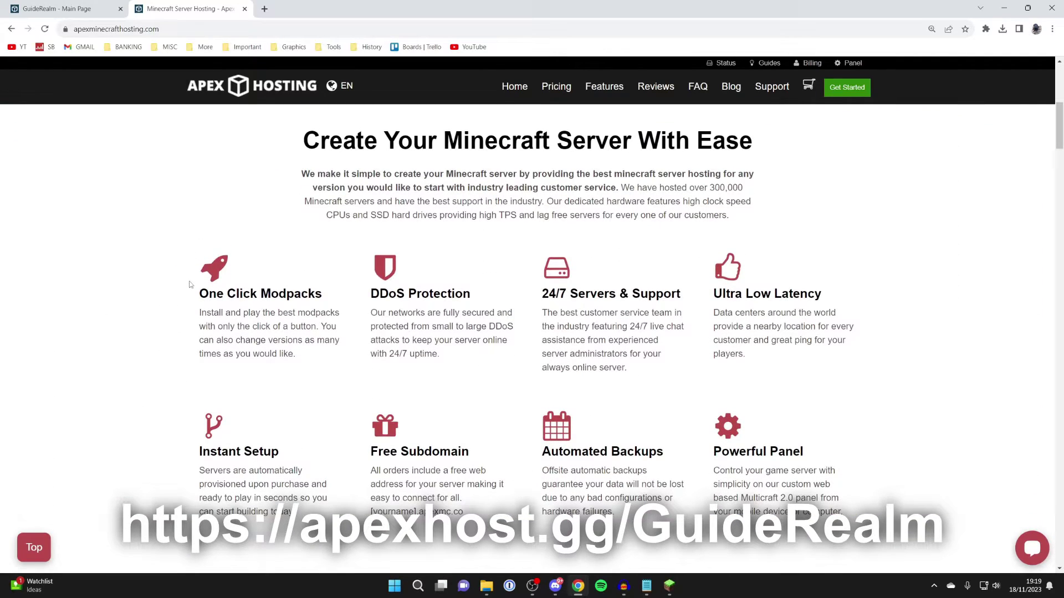
left_click_drag(200, 293, 346, 309)
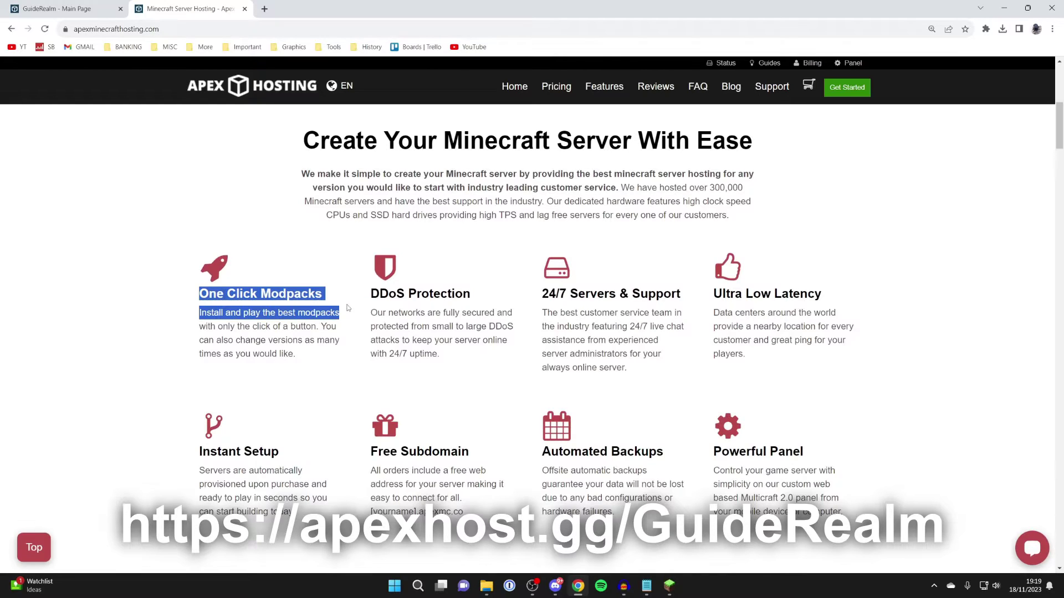
left_click_drag(546, 292, 660, 293)
left_click(664, 294)
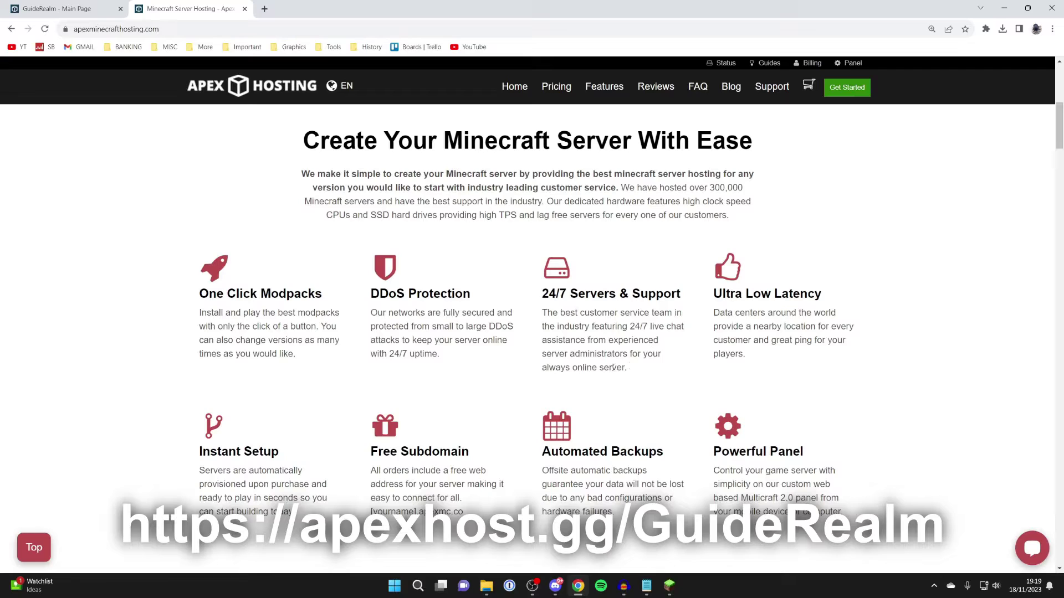
scroll(728, 302, "down", 1)
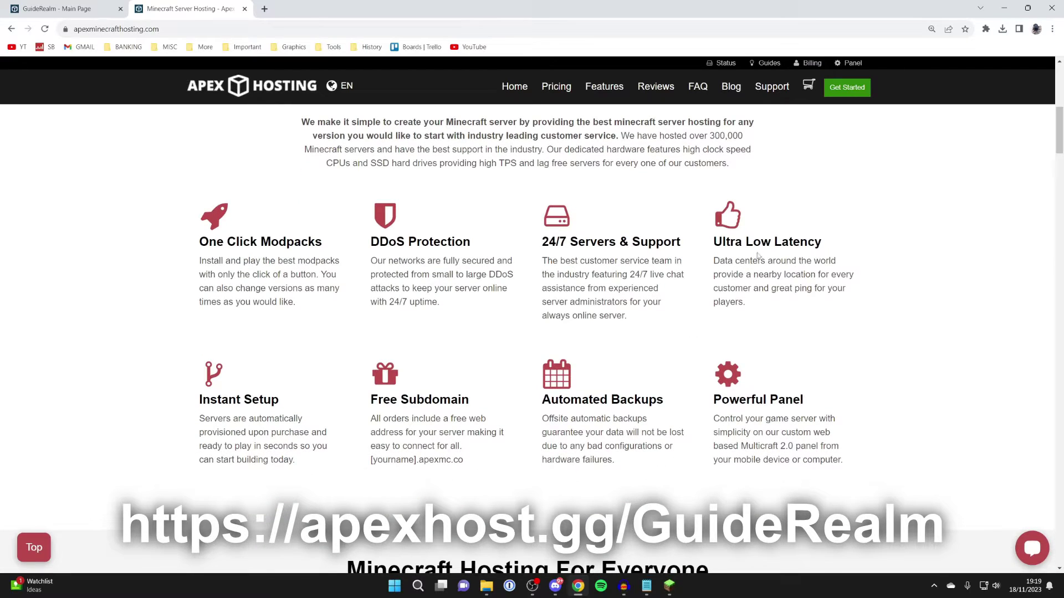
left_click_drag(740, 242, 801, 242)
left_click(496, 235)
scroll(497, 235, "up", 9)
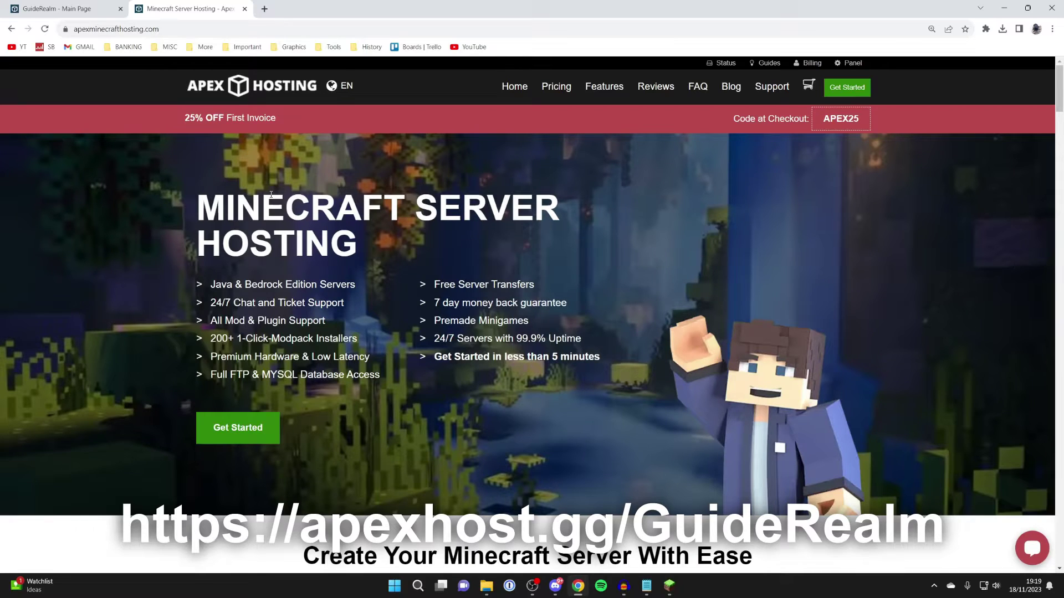
Run 'op guiderealm' in the GuideRealm server console and check the operator confirmation line
left_click(94, 5)
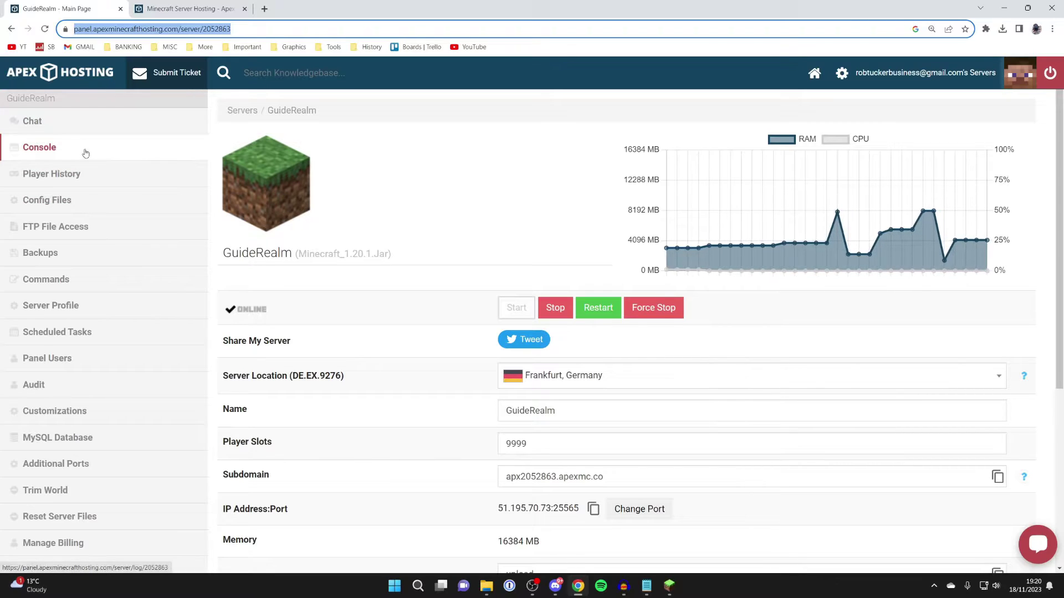
left_click(367, 282)
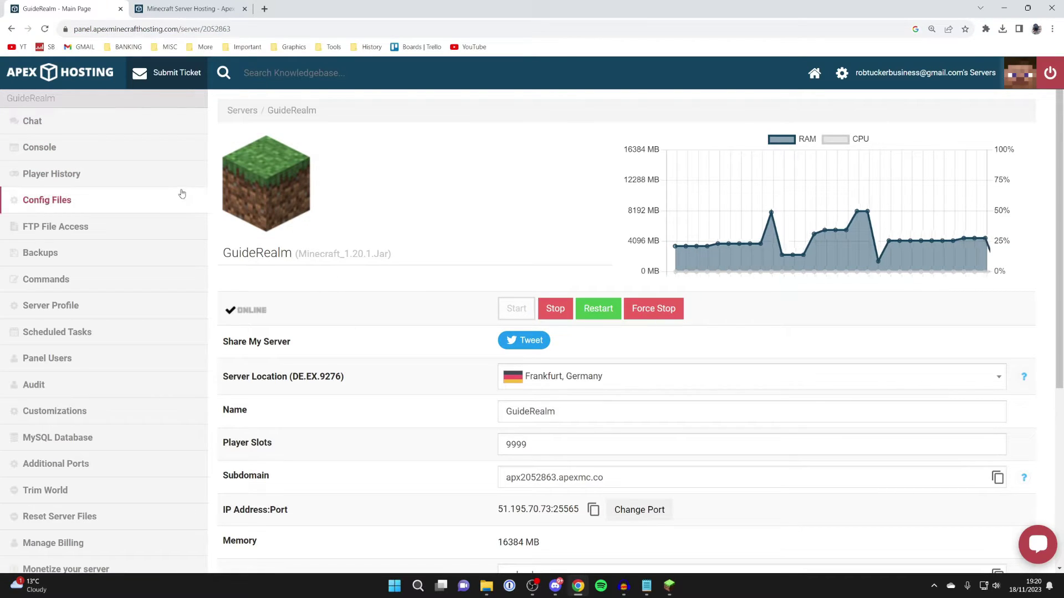
left_click(81, 154)
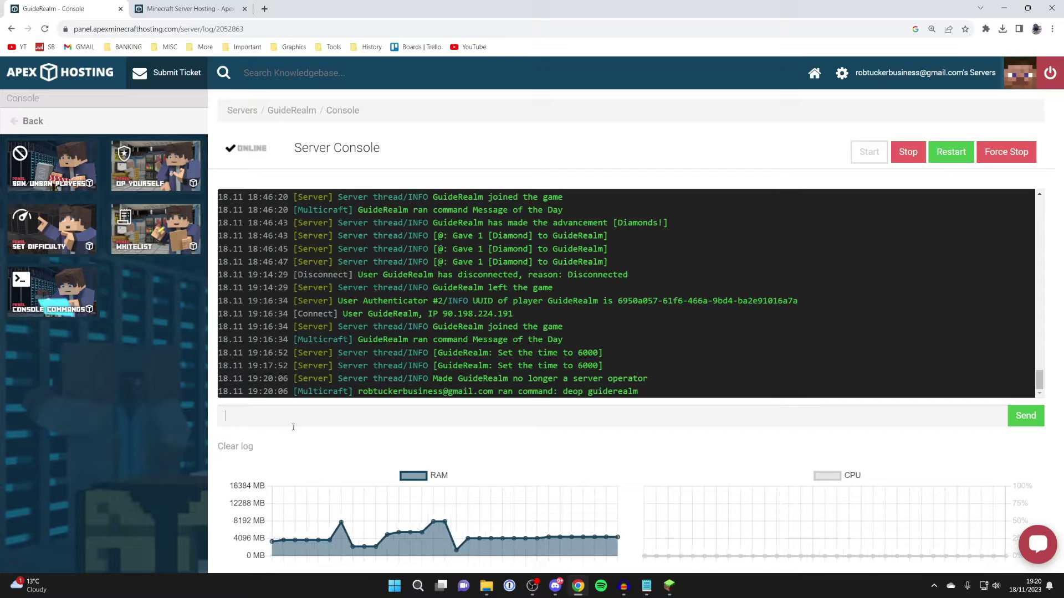
type("op ")
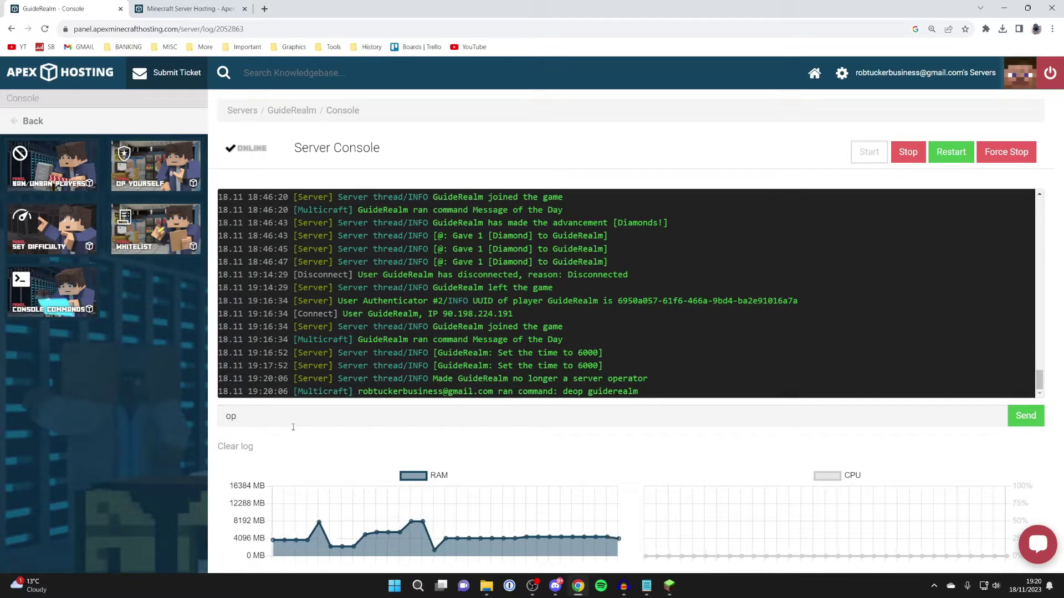
type("guiderealm")
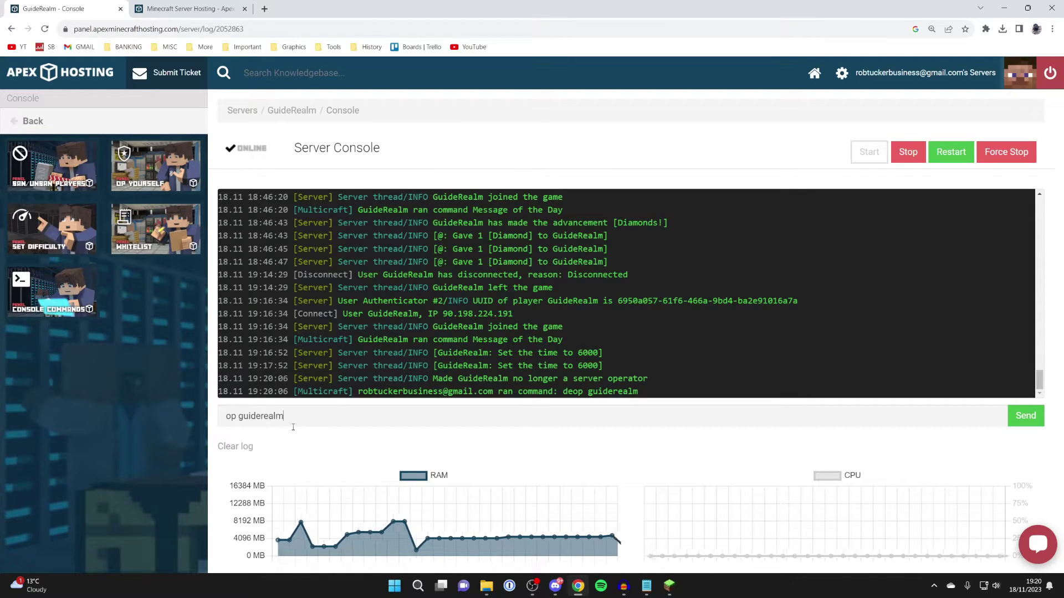
key("Return")
left_click_drag(432, 378, 596, 380)
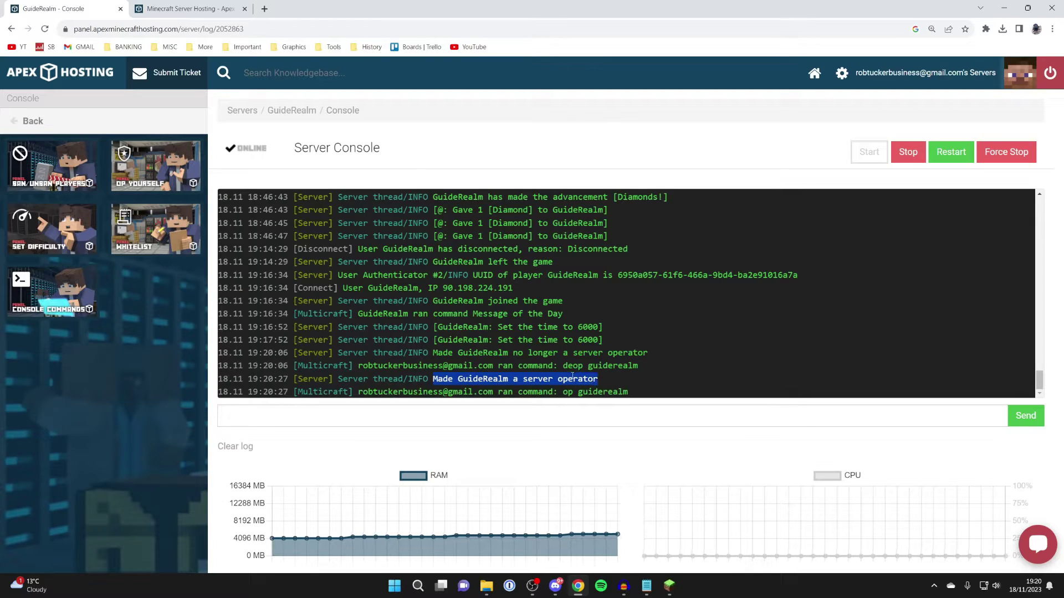
left_click(576, 388)
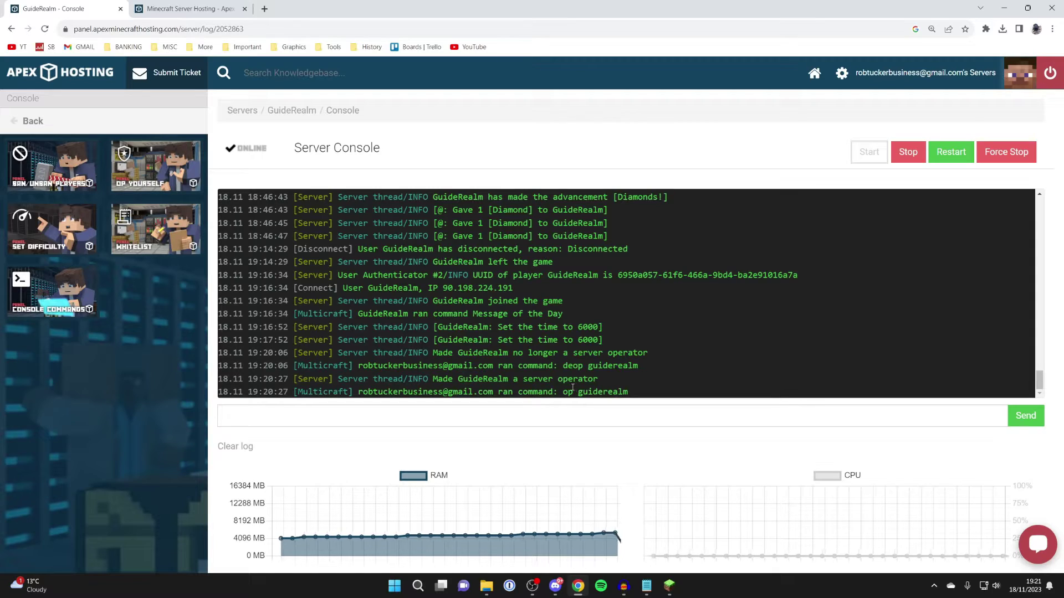
Run 'op notch' in the console and review the new and earlier operator confirmation lines
left_click(550, 416)
type("op ")
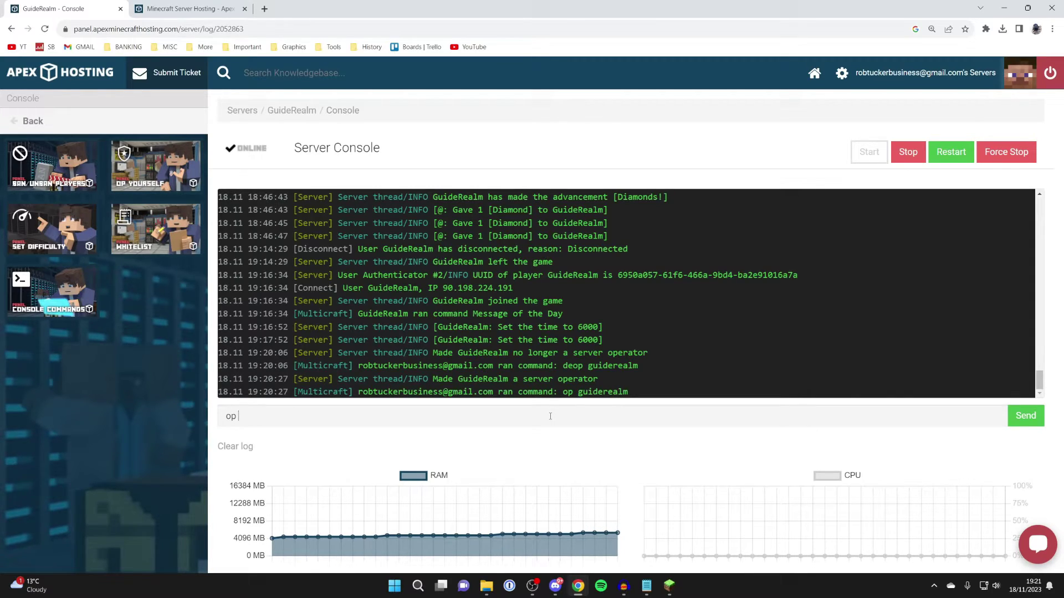
type("notch")
key("Return")
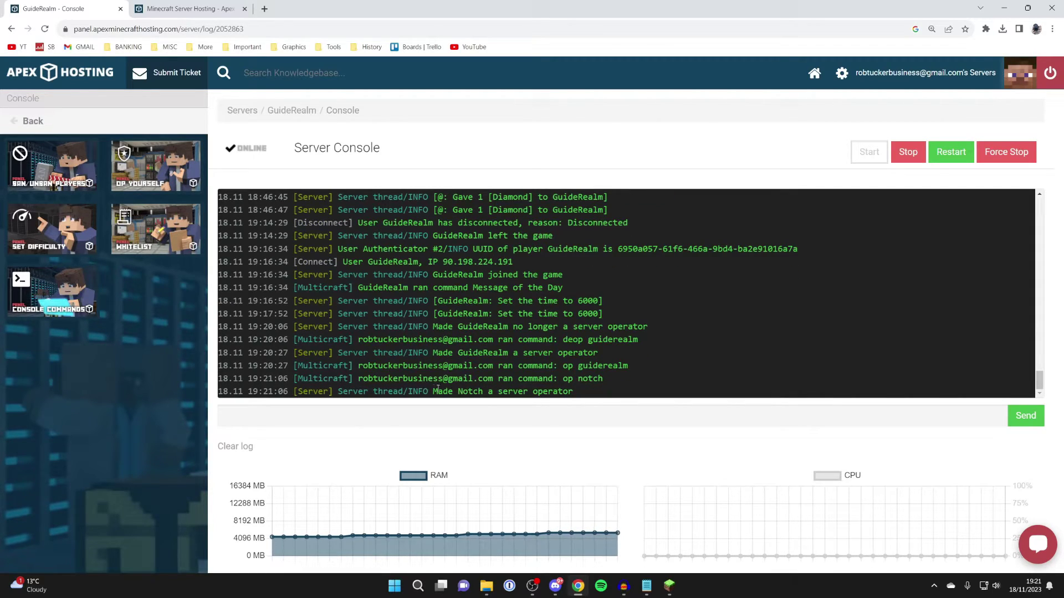
left_click_drag(433, 391, 576, 387)
left_click(532, 399)
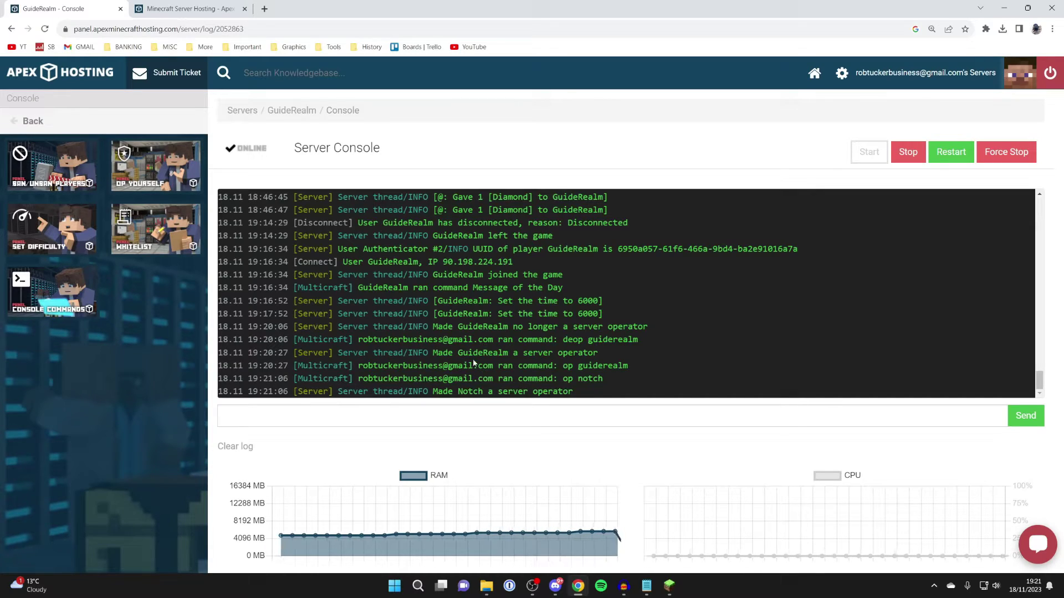
left_click_drag(481, 352, 598, 354)
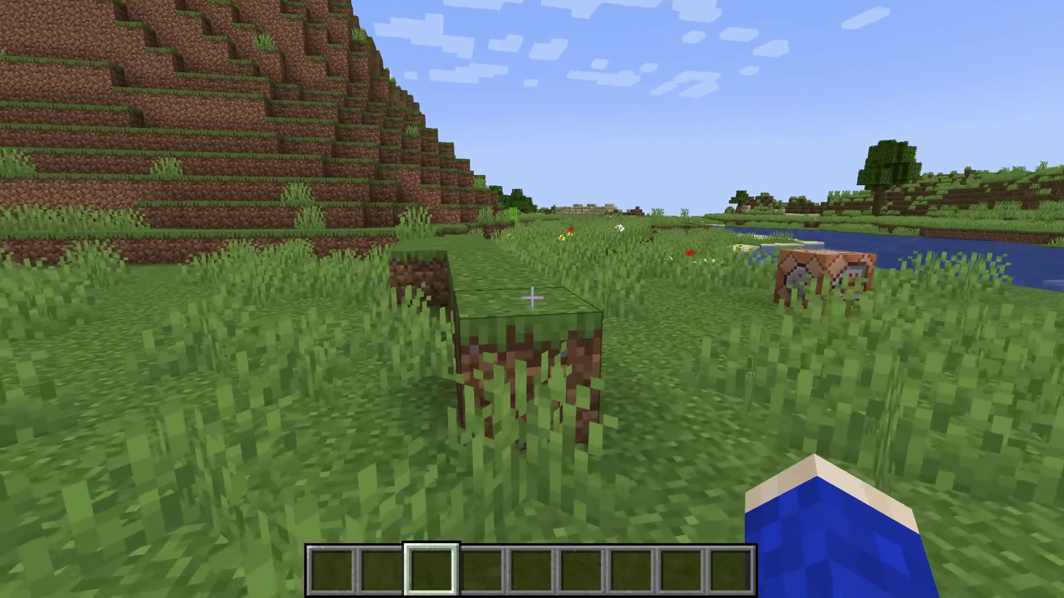
Enter /op steve in Minecraft chat to make Steve an operator
key("s")
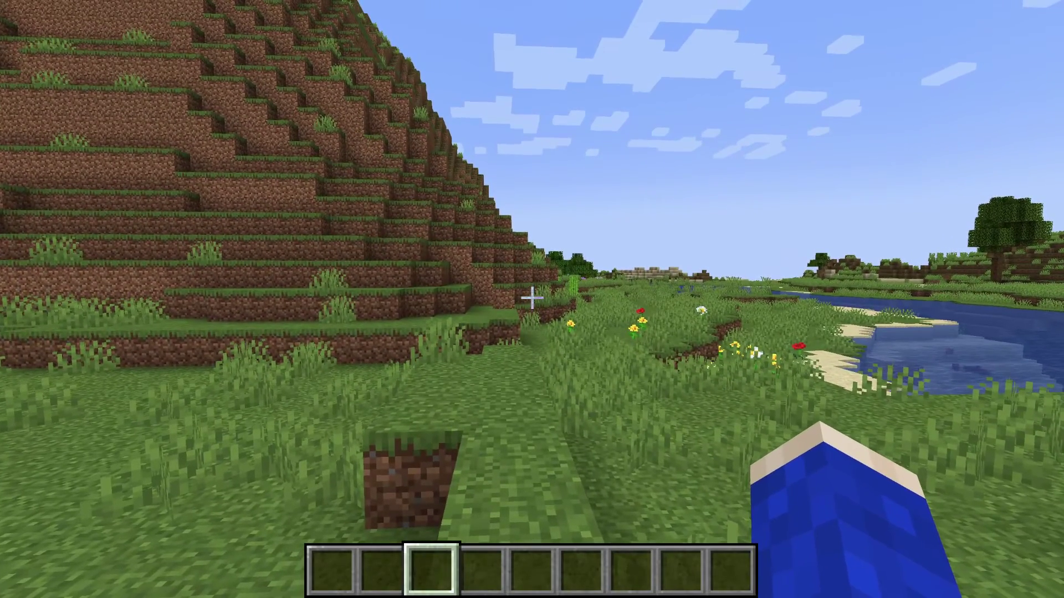
key("t")
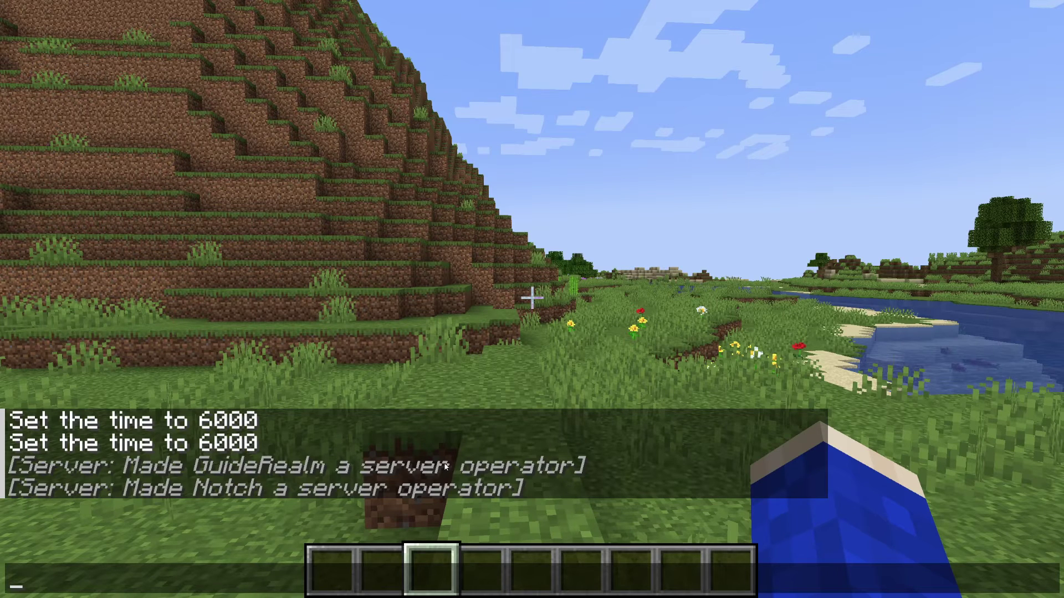
type("/")
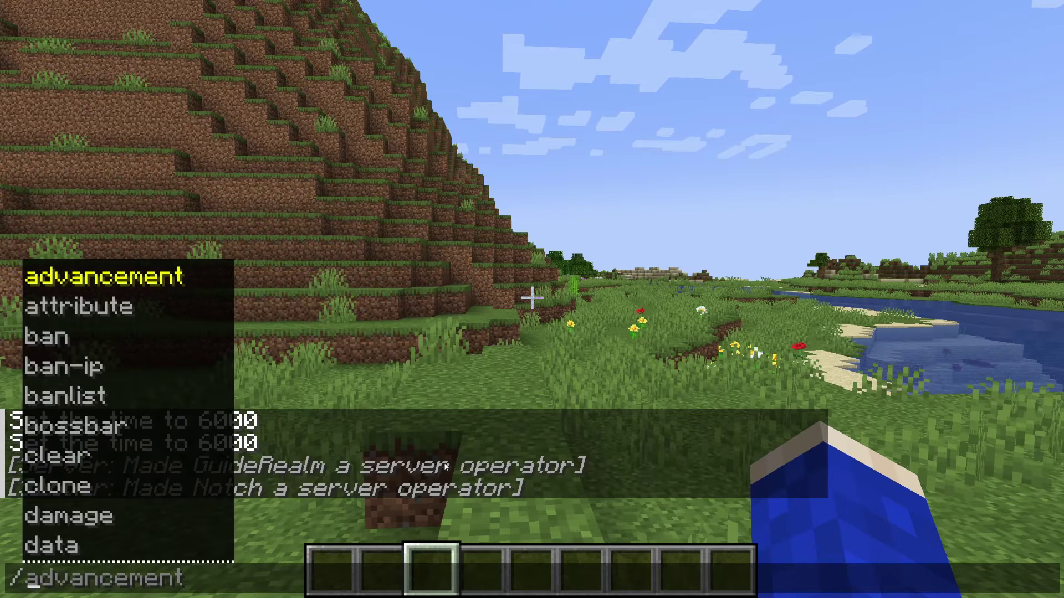
type("op")
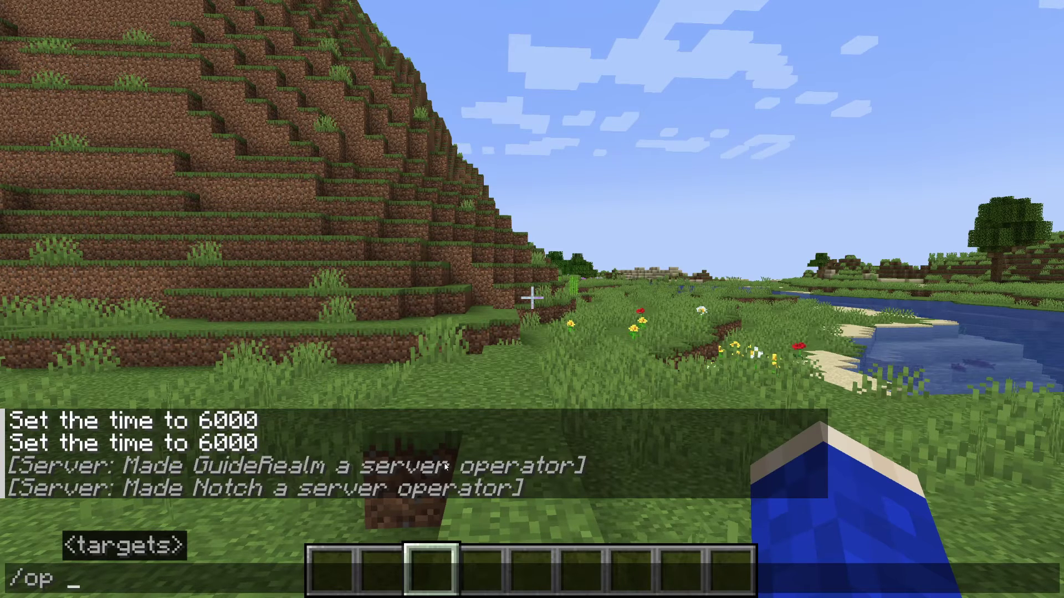
type("steve")
key("Return")
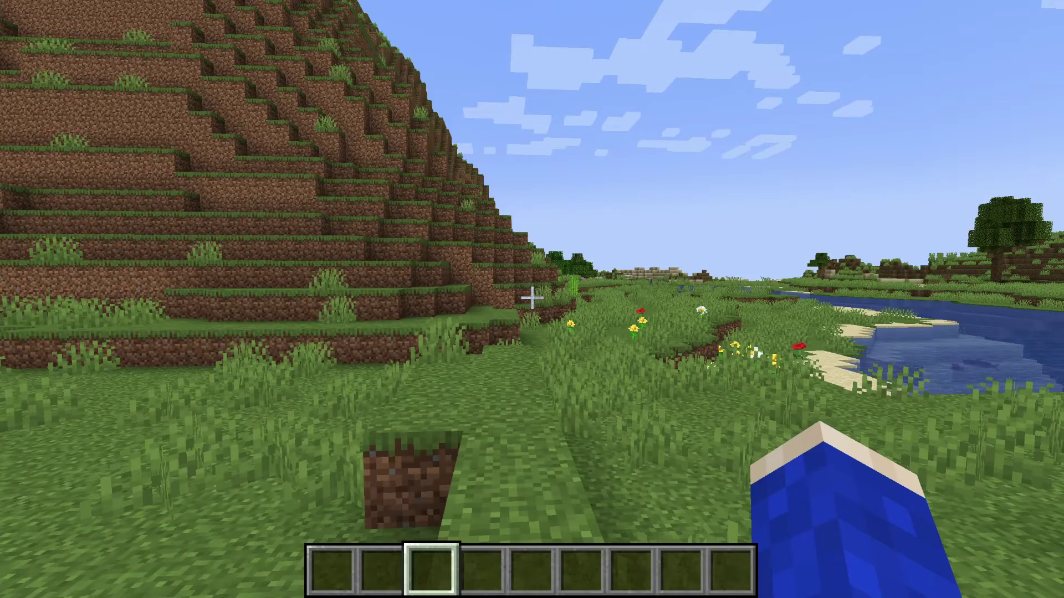
Glance at recent chat messages, then walk toward the grassy hillside and river
key("t")
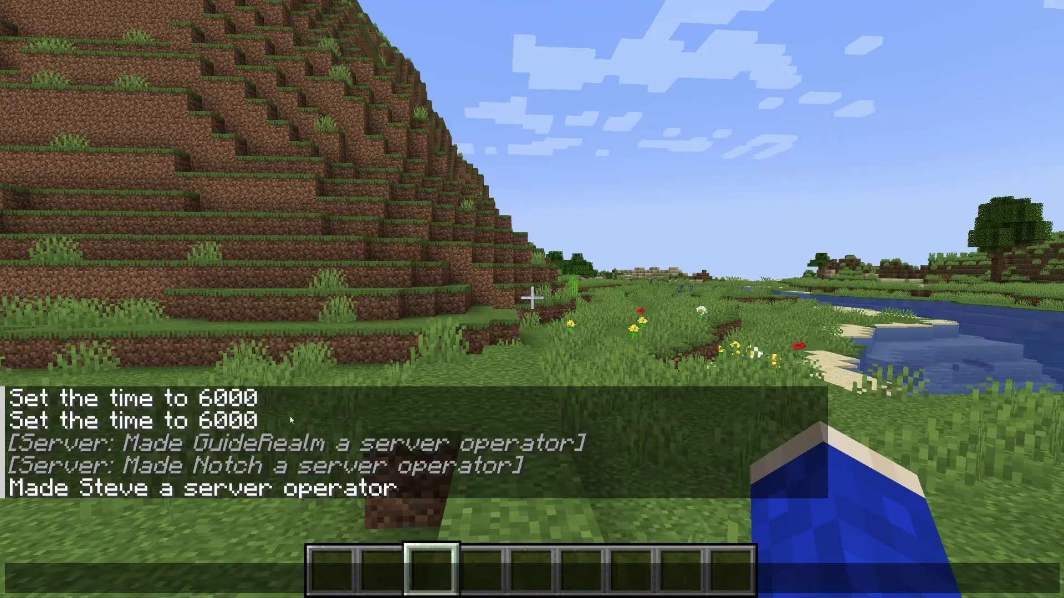
key("Escape")
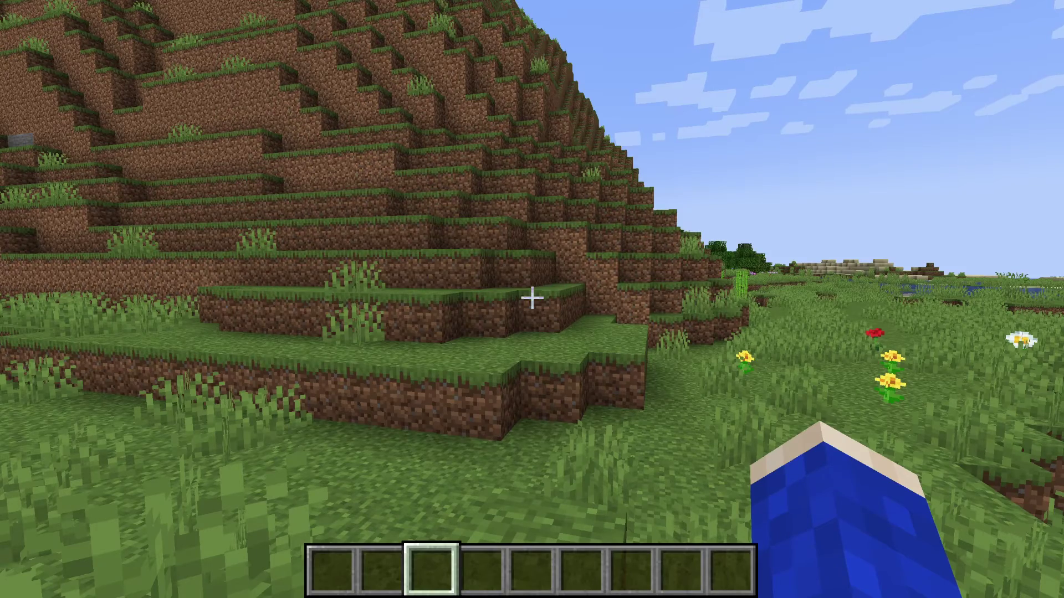
key("w")
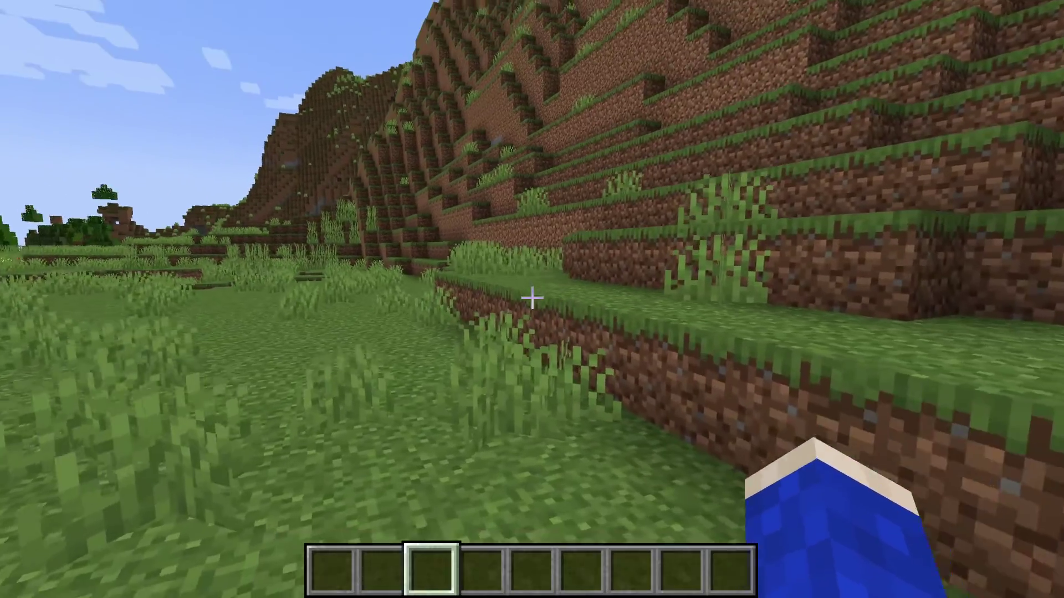
key("w")
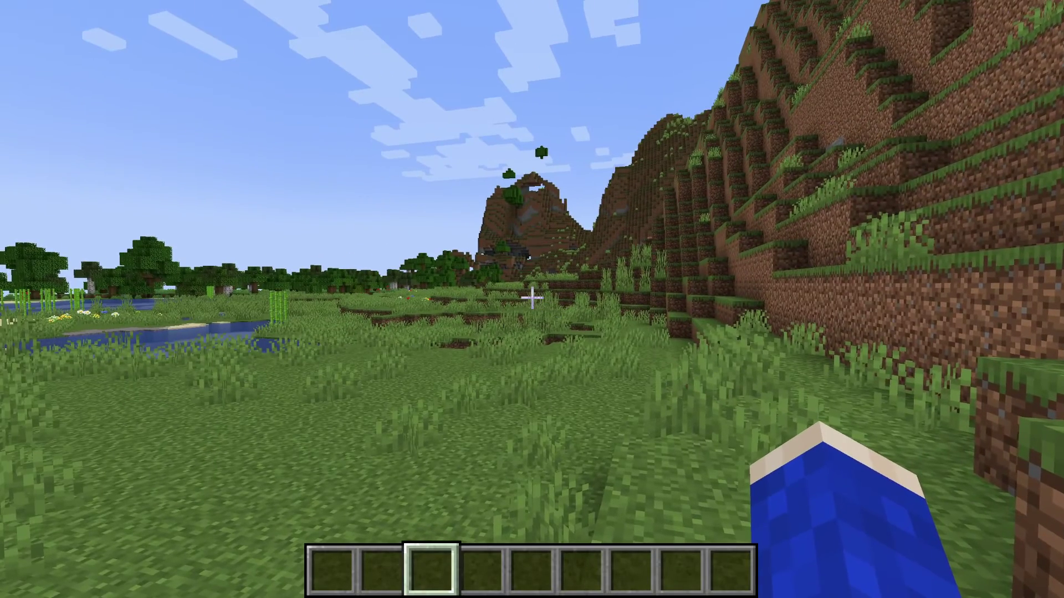
Run /deop notch in chat to remove Notch's operator status
key("t")
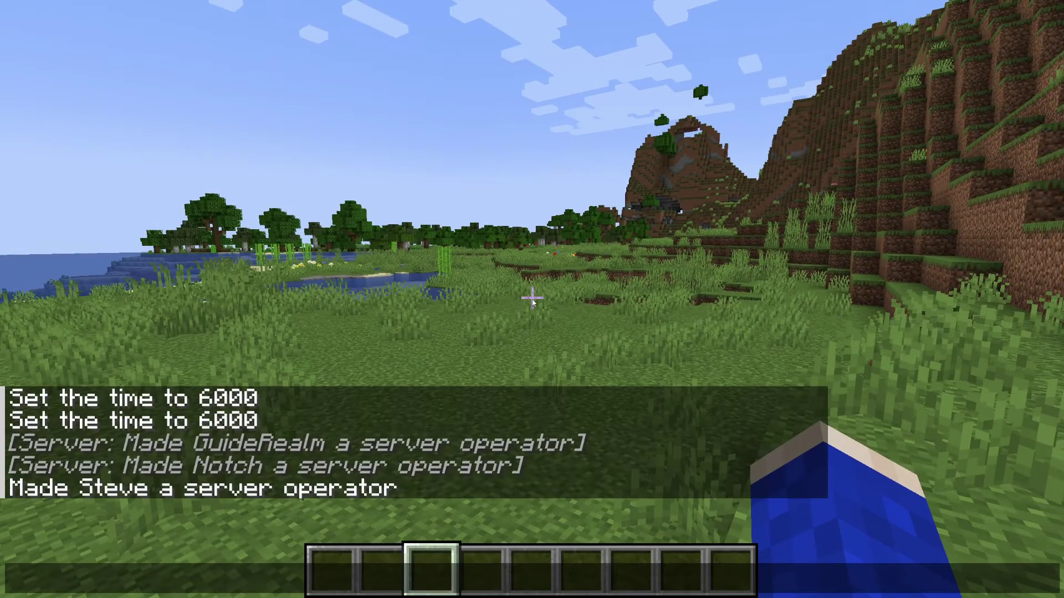
type("/")
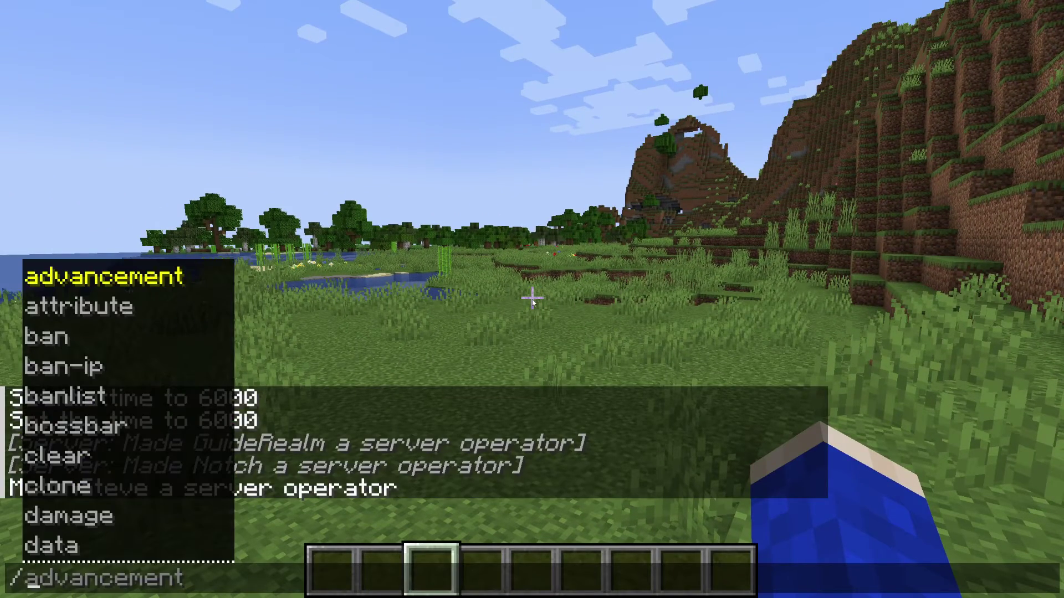
type("de")
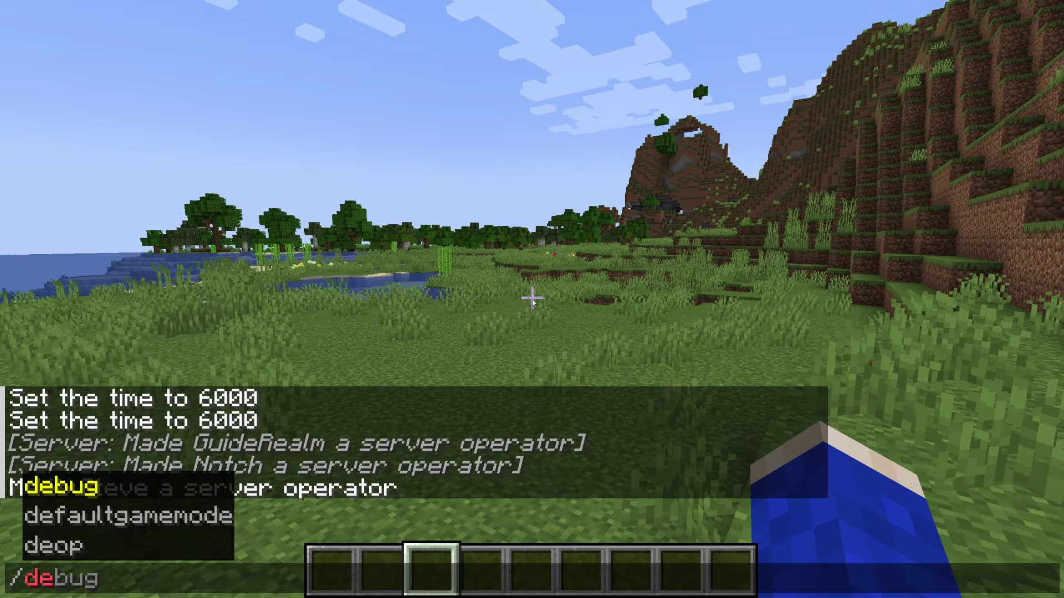
type("op no")
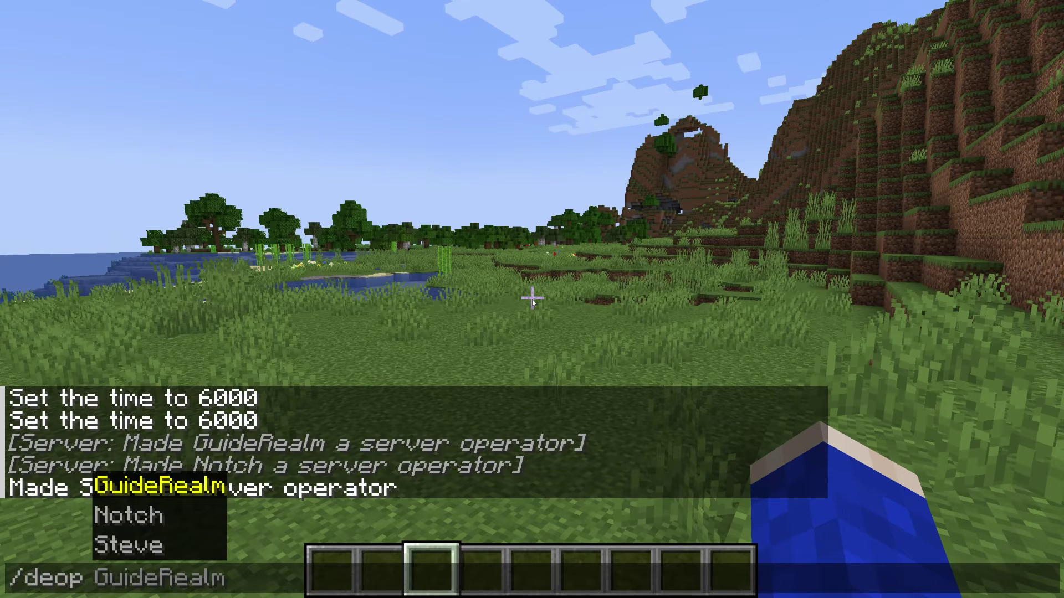
type("tch")
key("Return")
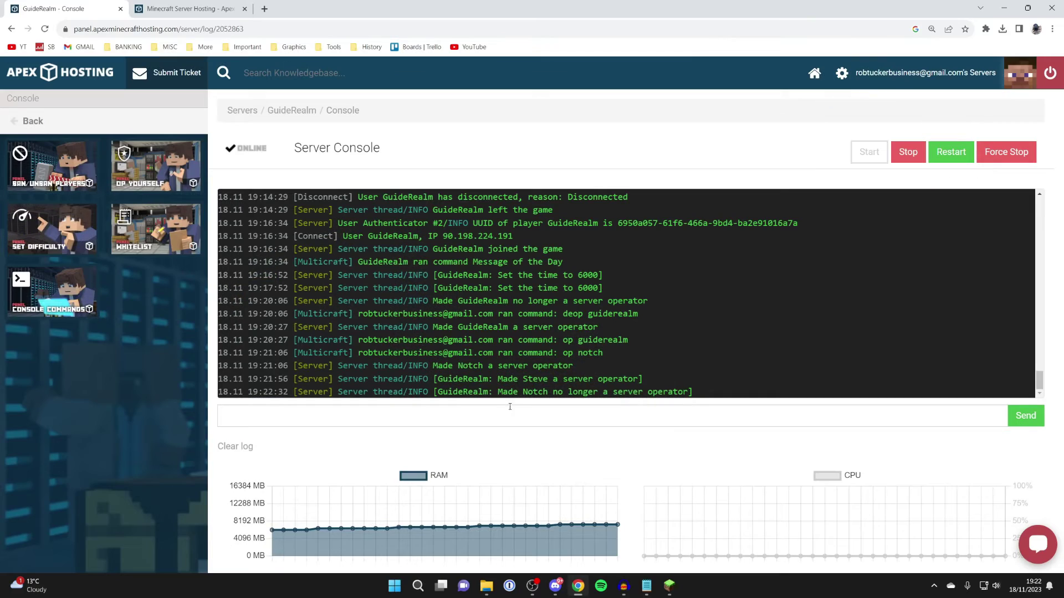
Run 'deop steve' in the console and check the log lines confirming the removal
left_click(335, 416)
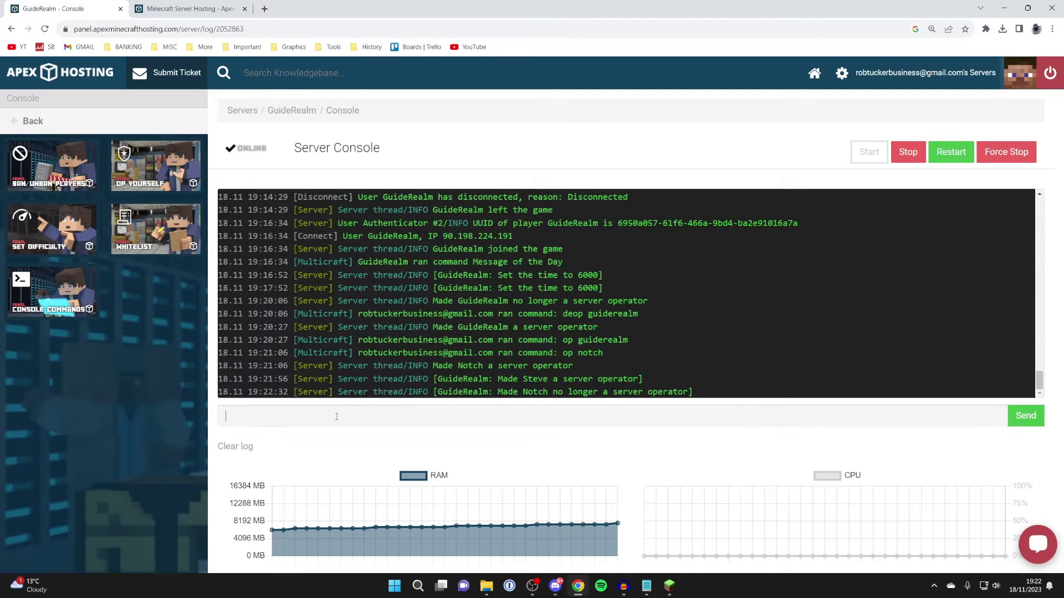
type("deop not")
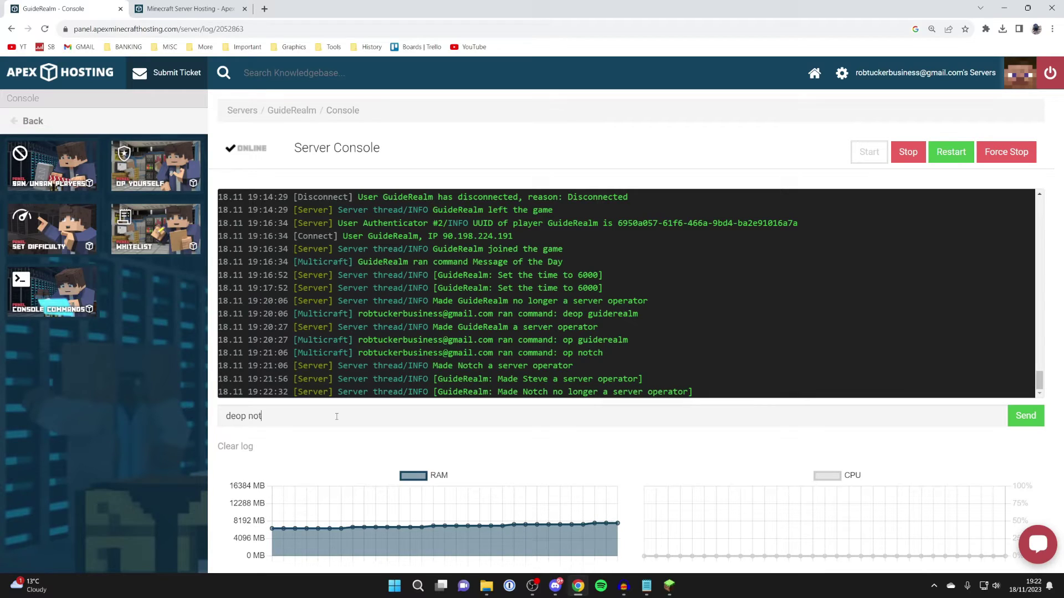
key("BackSpace")
key("BackSpace")
key("BackSpace")
type("steve")
key("Return")
left_click_drag(460, 392, 537, 379)
left_click(557, 378)
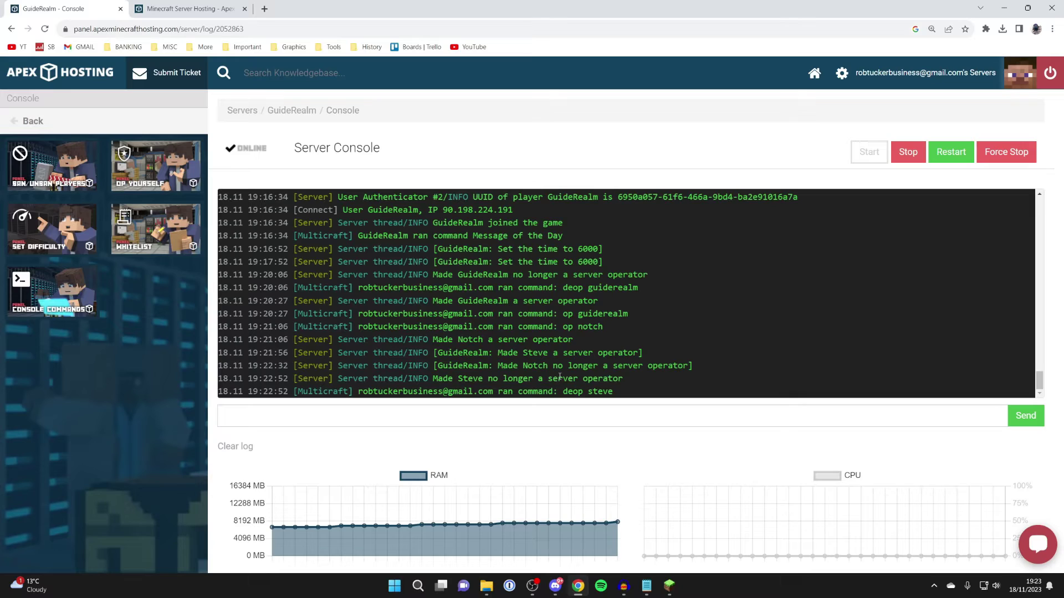
Open the GuideRealm Commands page and scroll through the list of commands
left_click(121, 121)
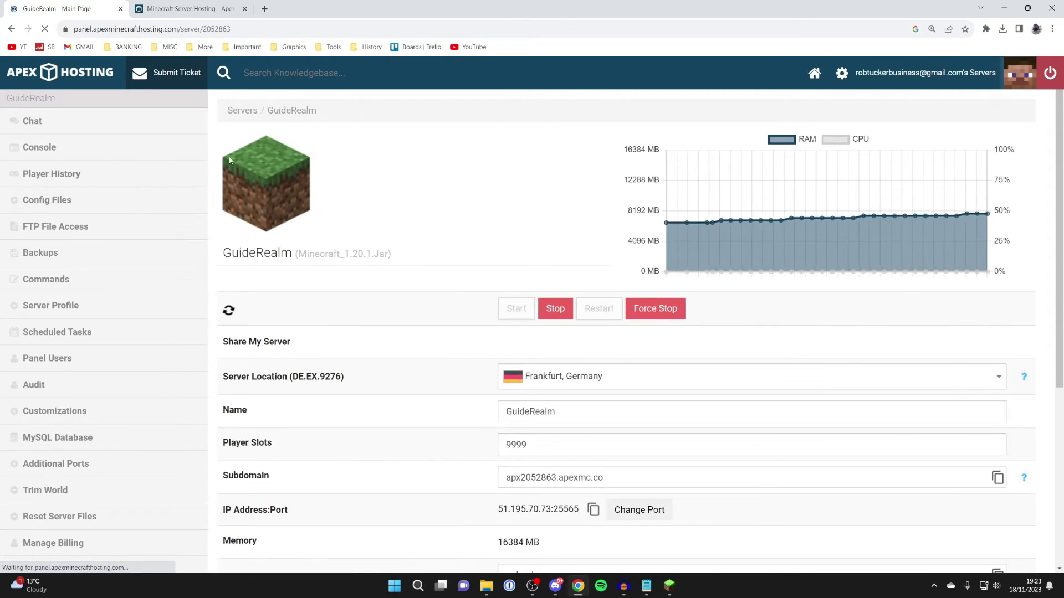
left_click(80, 286)
key("alt+Left")
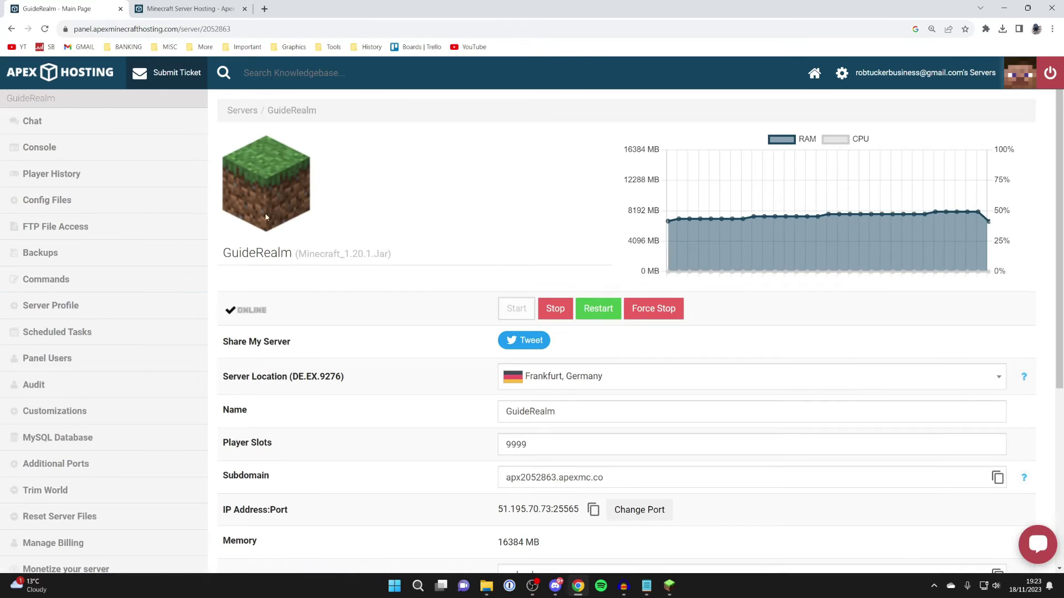
left_click(89, 278)
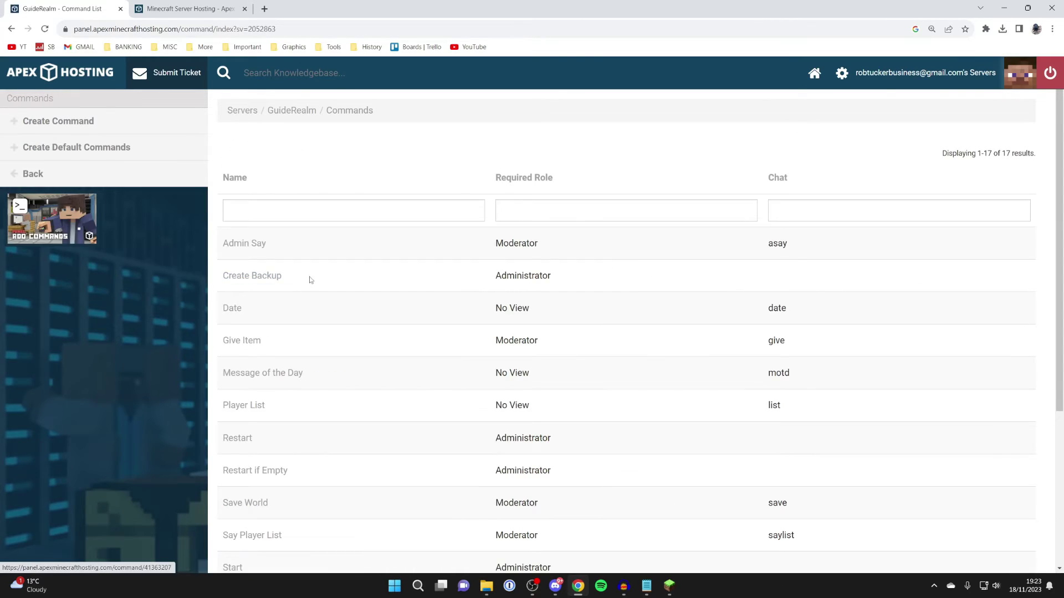
scroll(370, 270, "down", 5)
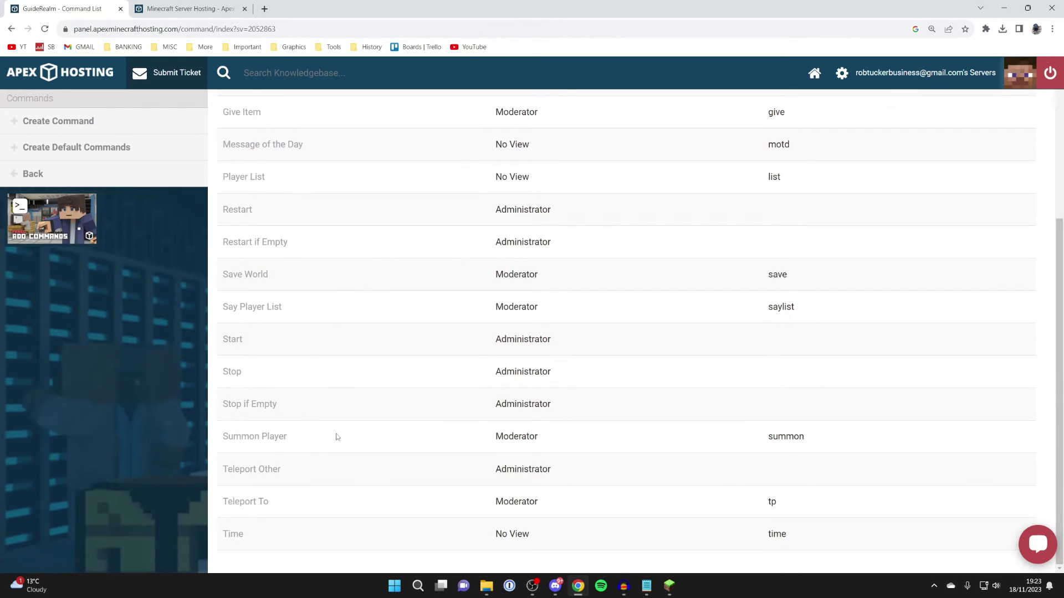
scroll(893, 391, "up", 4)
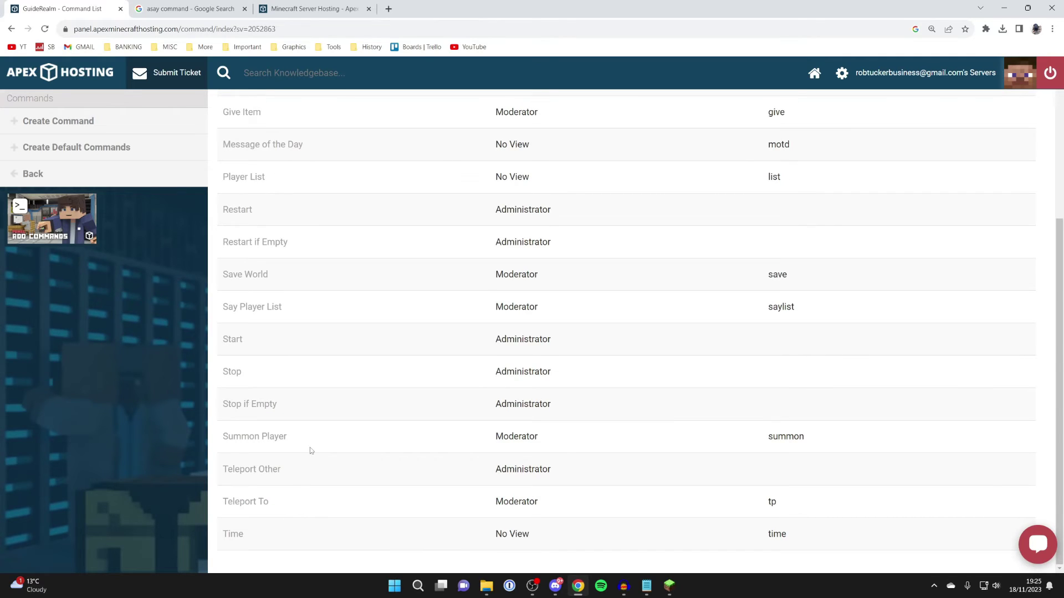
left_click(779, 504)
left_click(670, 586)
Teleport GuideRealm to 11 100 11 with a /tp command in chat
key("t")
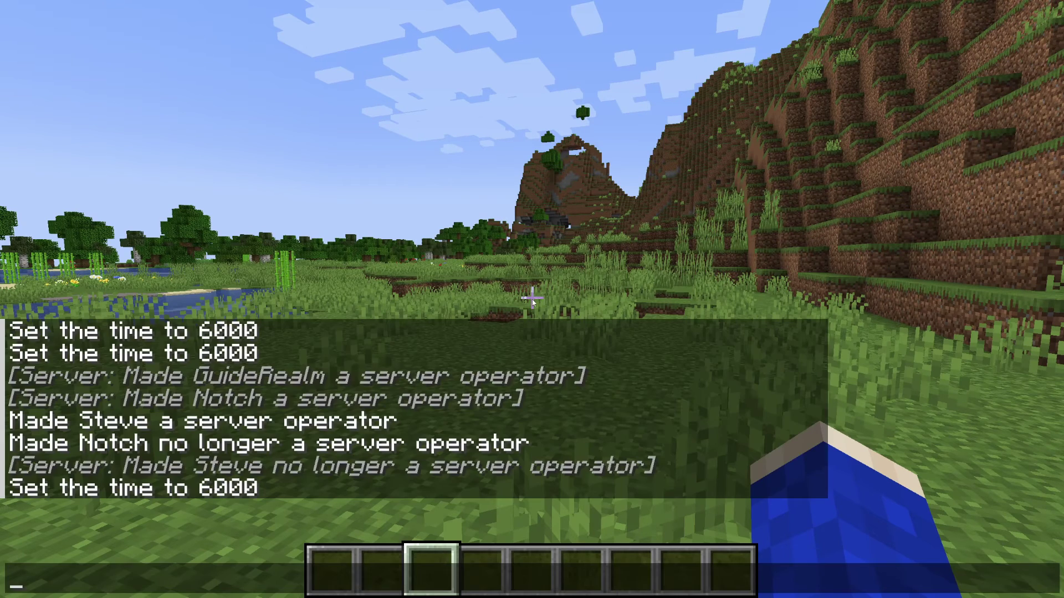
type("/tp")
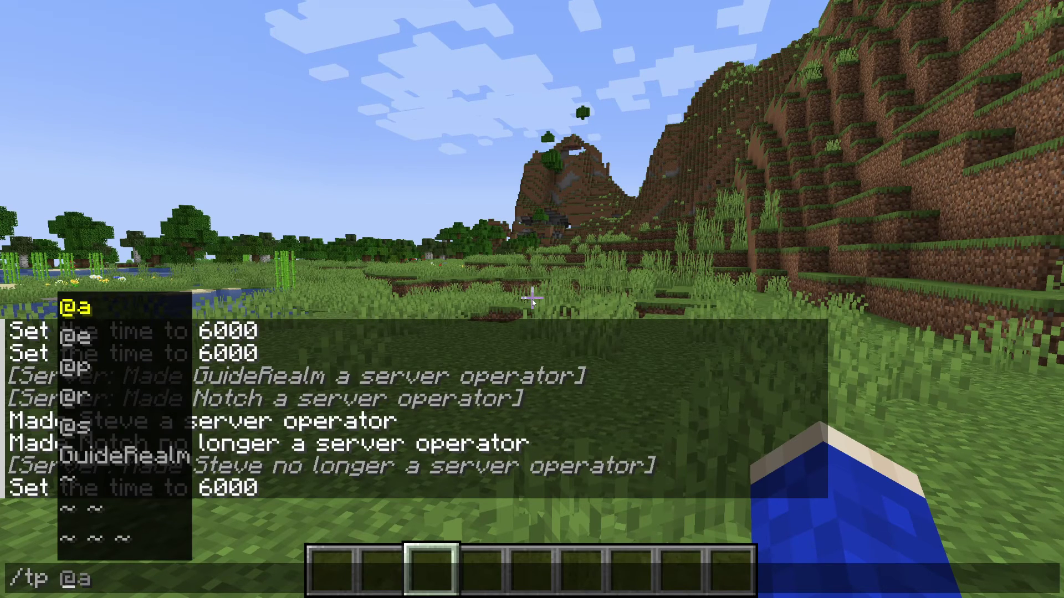
type("GuideRea")
key("Tab")
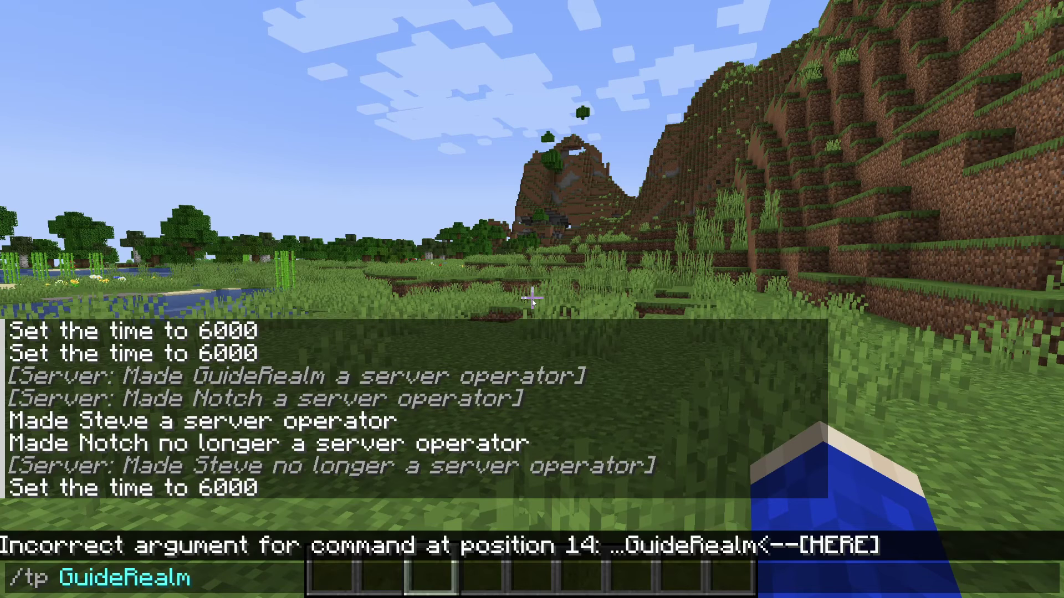
type("1")
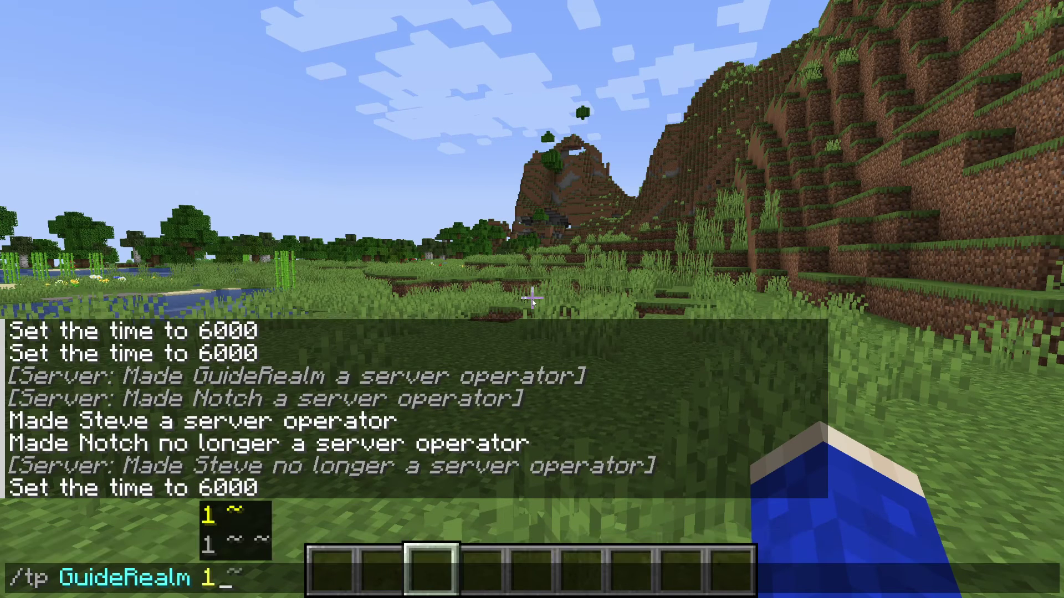
key("BackSpace")
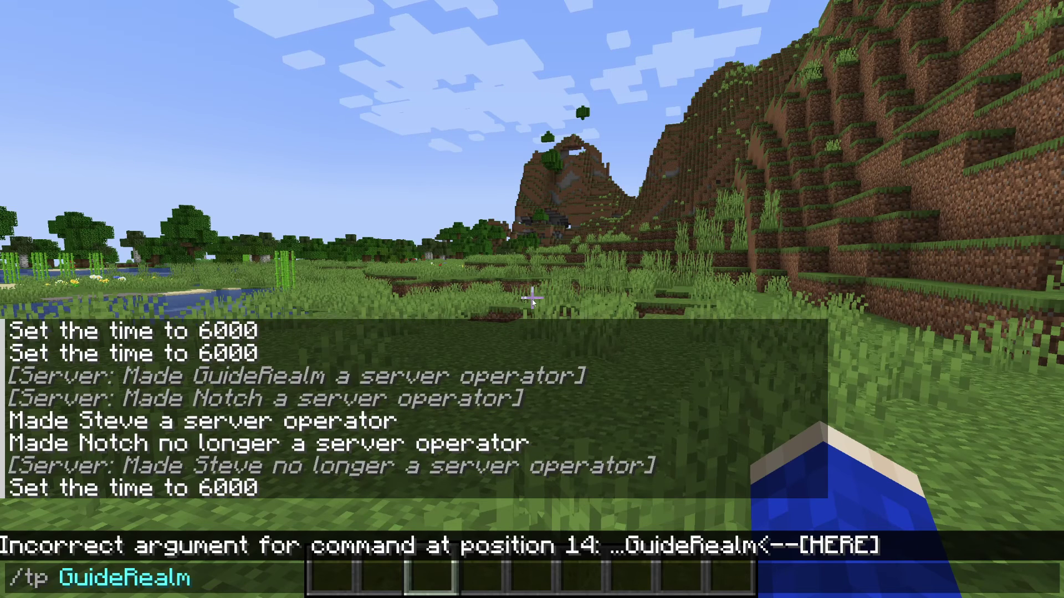
type("11")
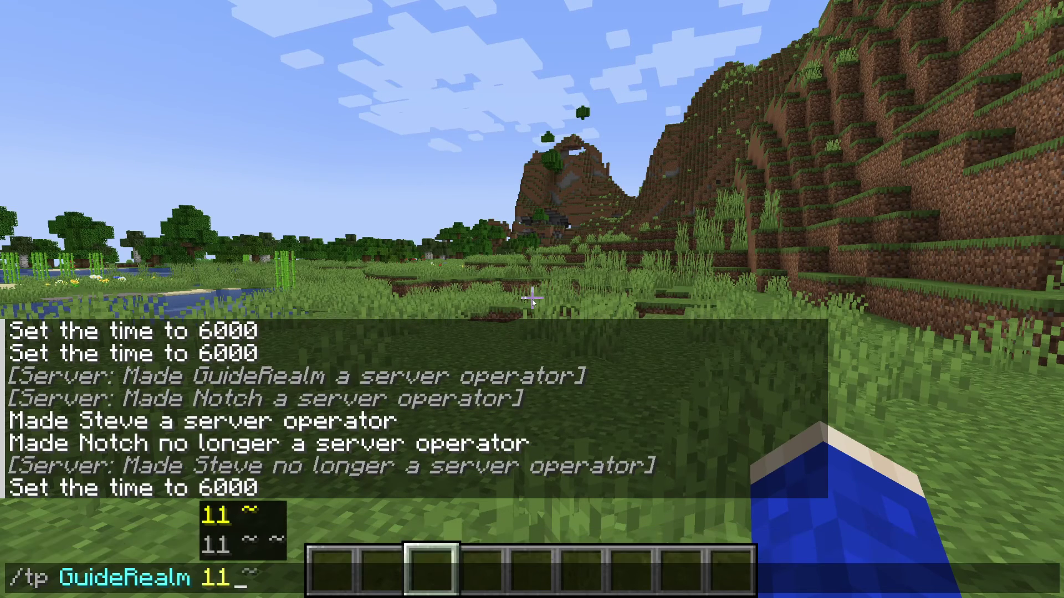
type(" 100 11")
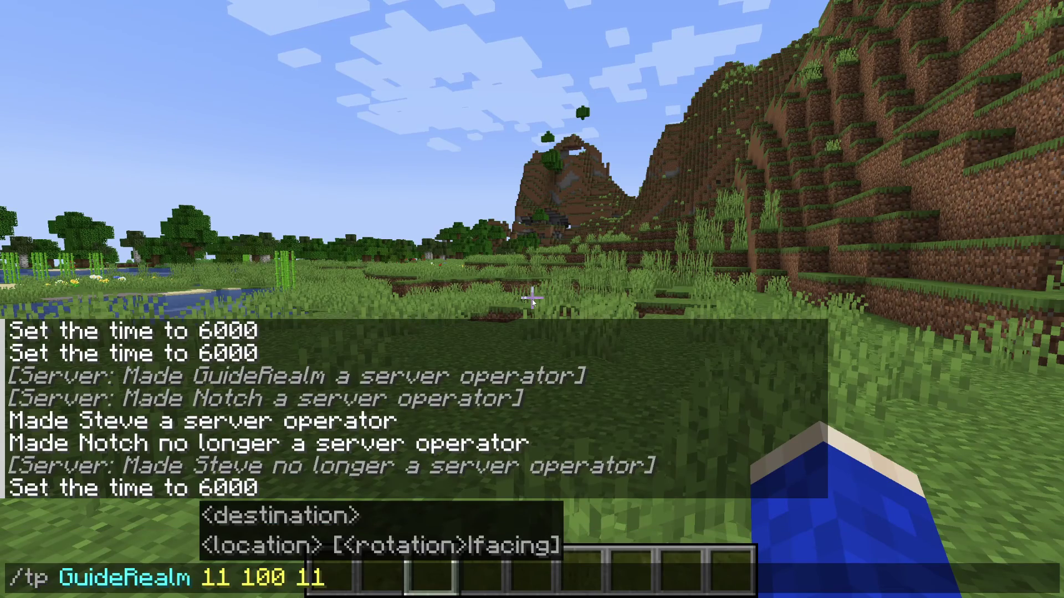
key("Return")
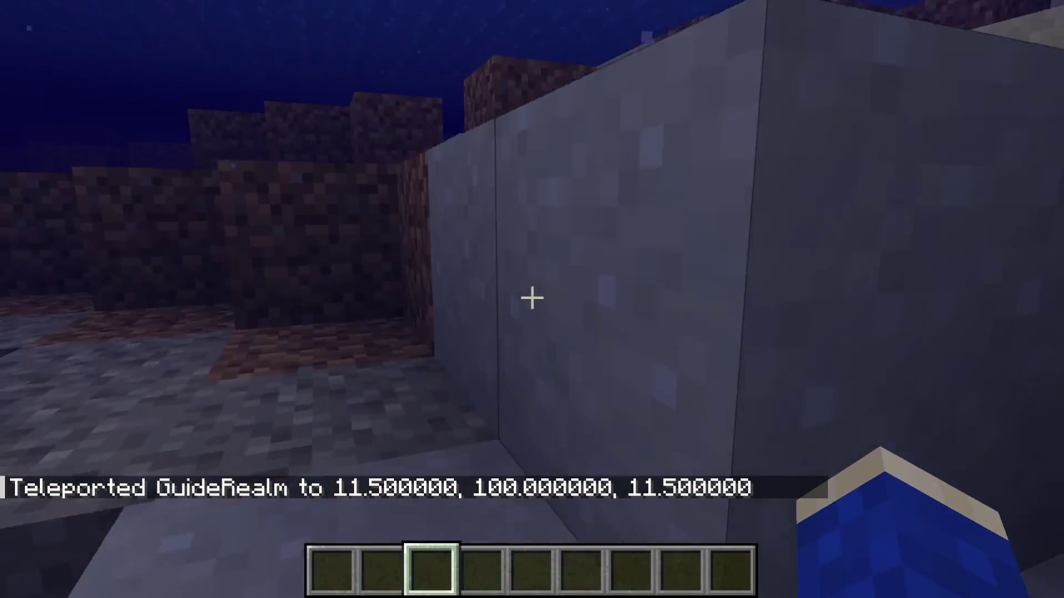
Swim up to the river's grassy shore and walk through the tall grass toward the slope
key("space")
key("w")
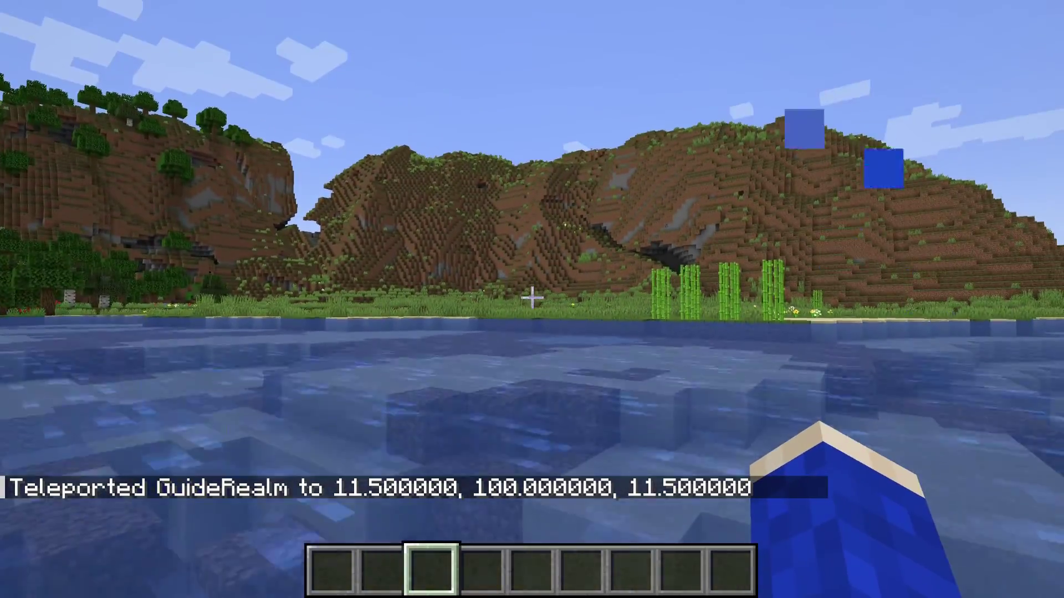
key("w")
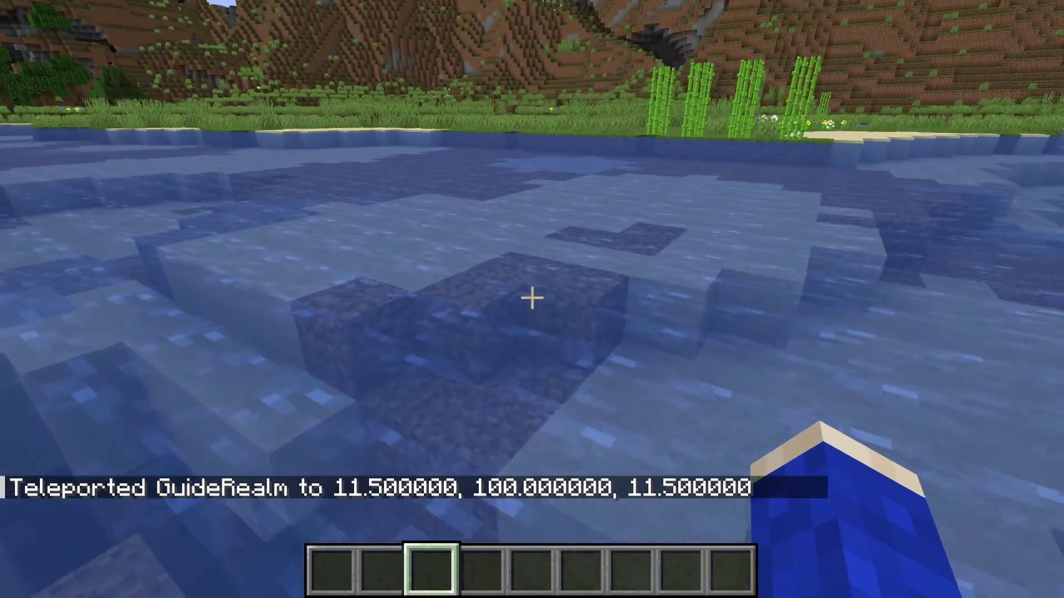
key("w")
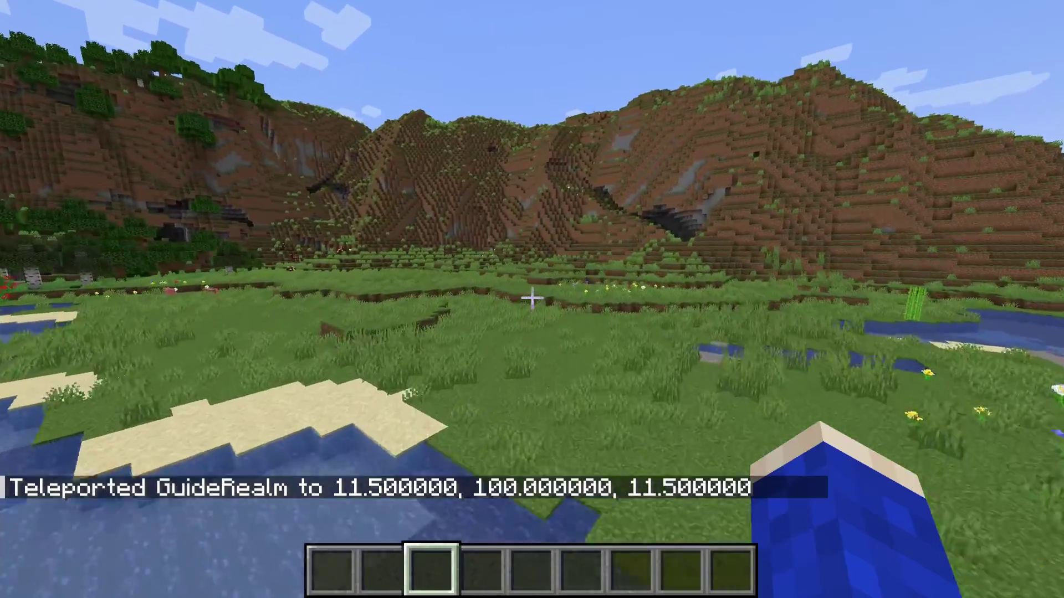
key("w")
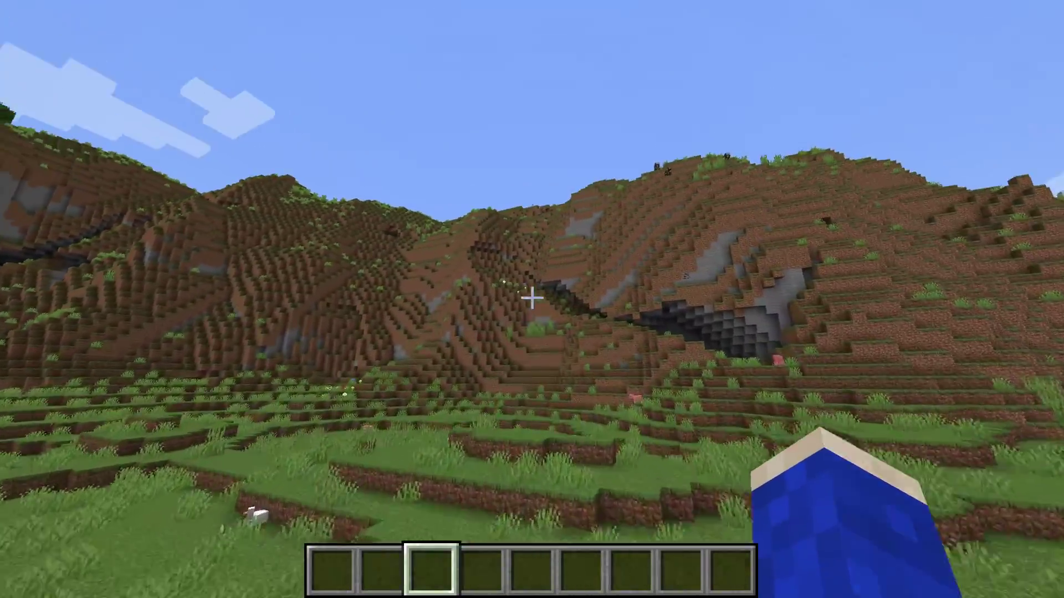
key("w")
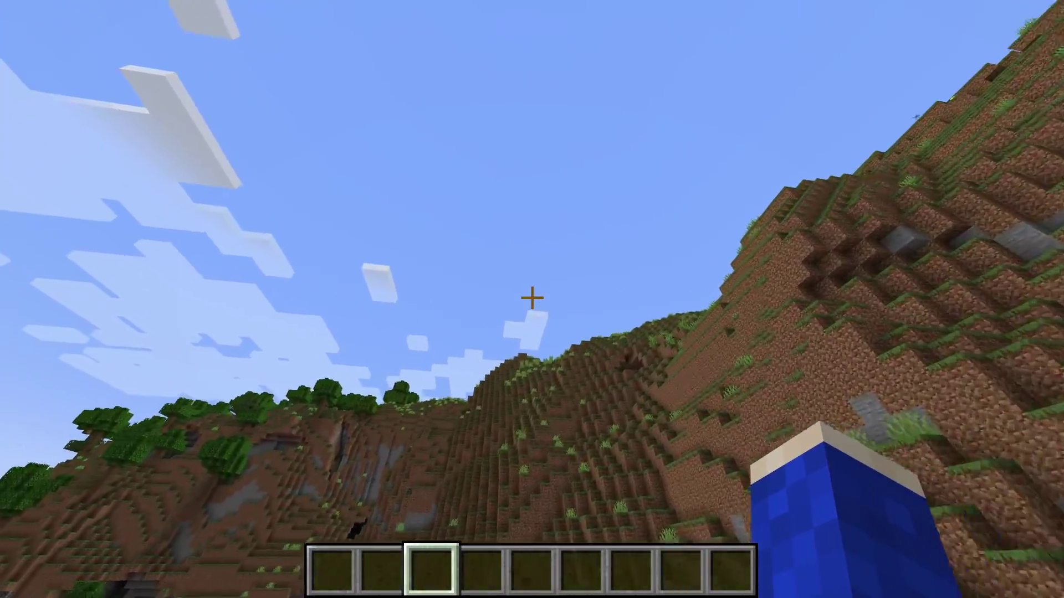
key("w")
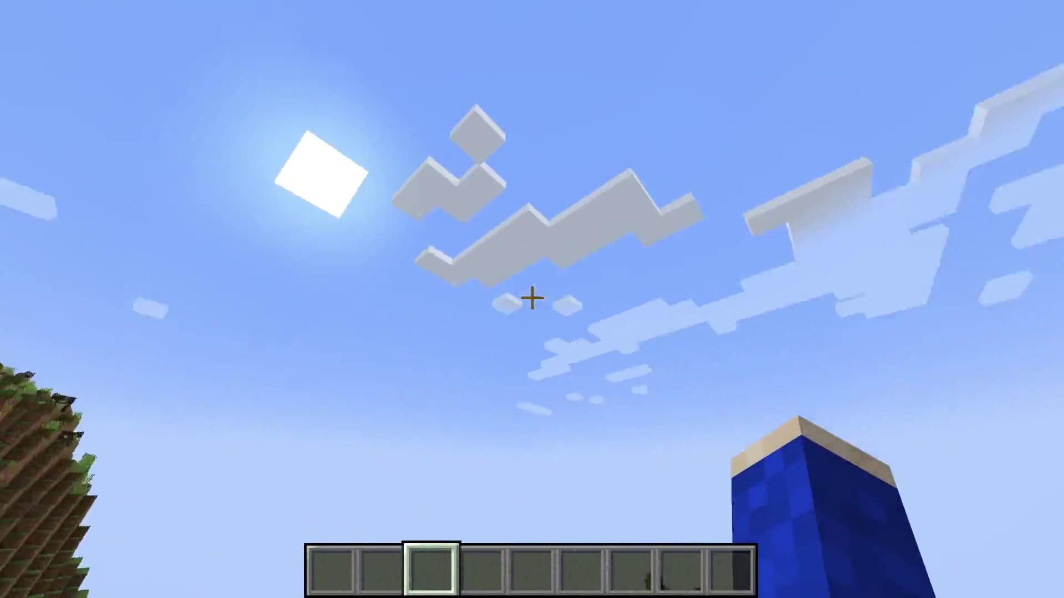
key("w")
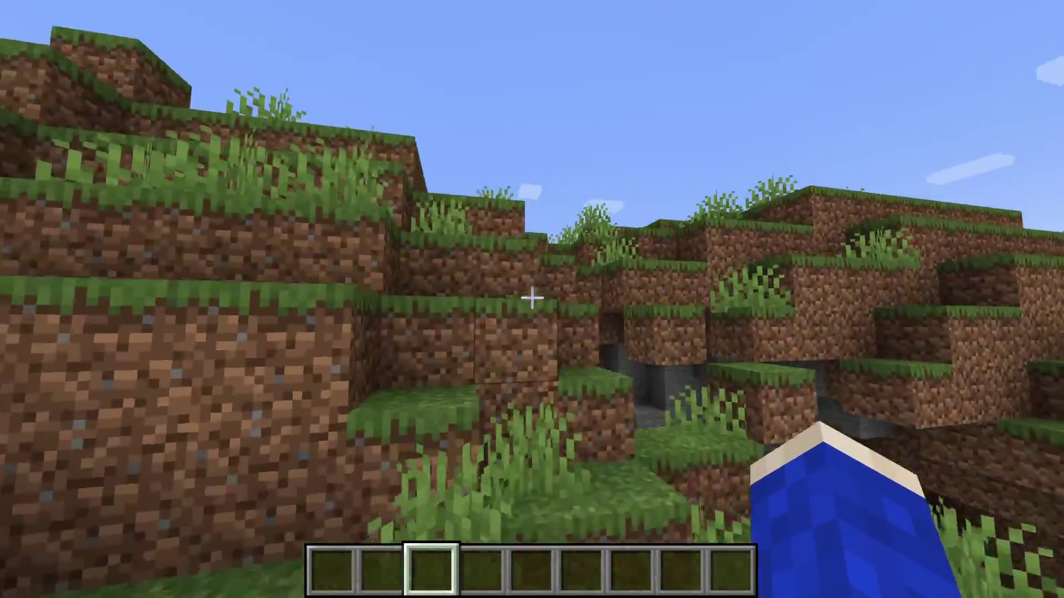
key("w")
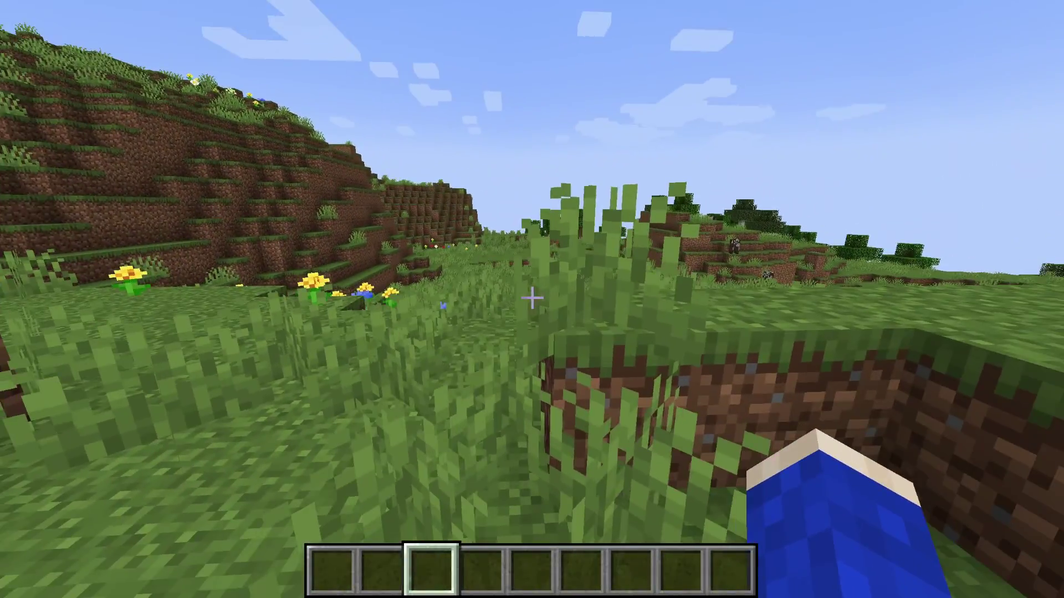